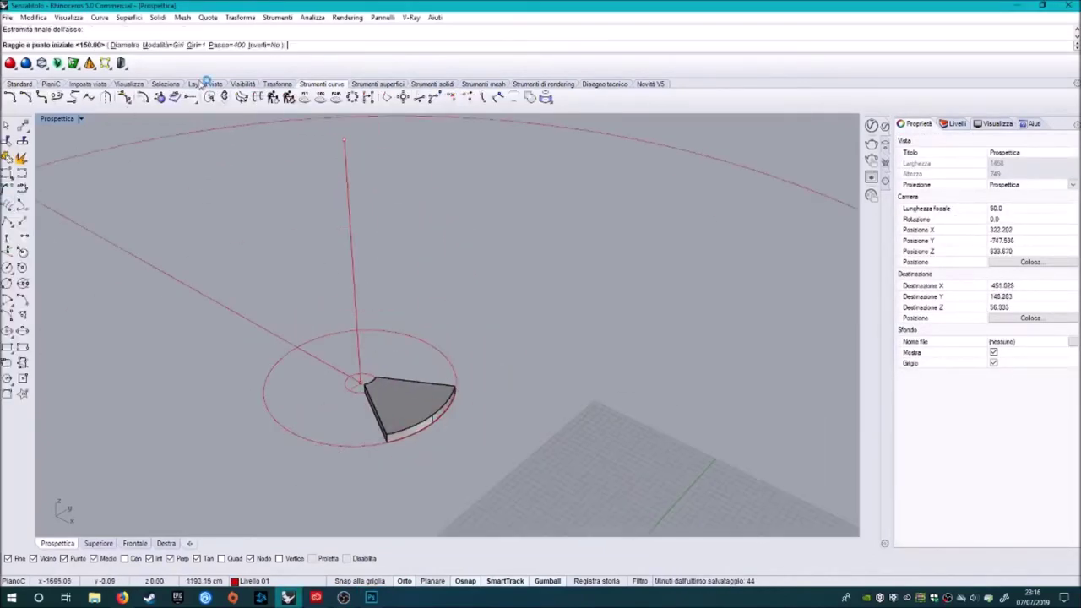
# Step: Finish the helix and array the wedge along it, then undo the result
pyautogui.moveTo(197, 132); pyautogui.dragTo(313, 446, button='right')
pyautogui.press('Escape')
pyautogui.click(435, 435)
pyautogui.click(19, 84)
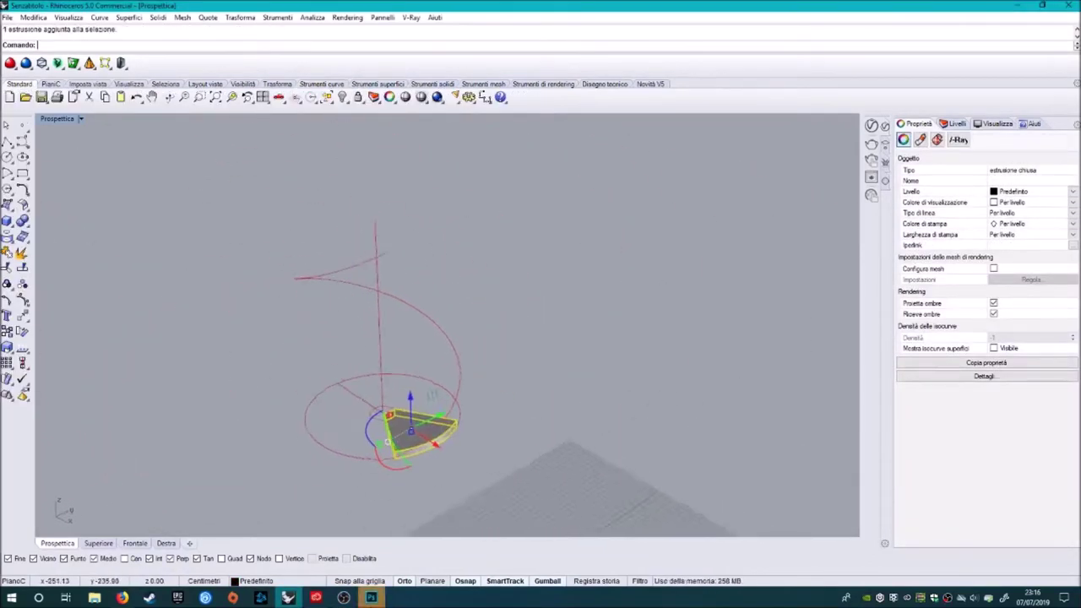
pyautogui.click(461, 363)
pyautogui.press('Return')
pyautogui.hotkey('ctrl', 'z')
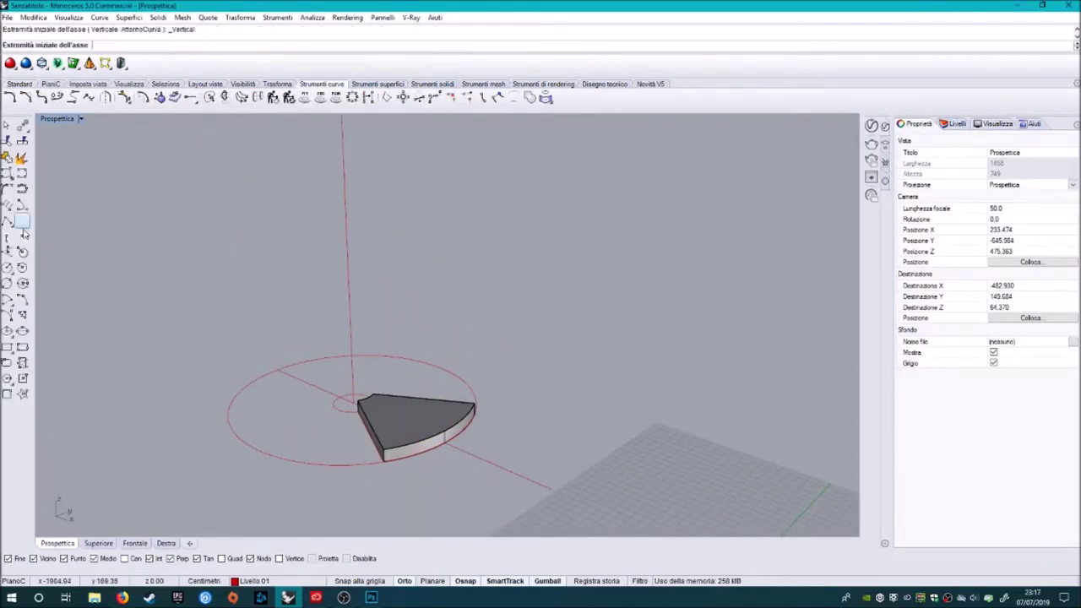
# Step: Retry arraying the wedge step along the helix path and undo it again
pyautogui.press('Escape')
pyautogui.click(408, 429)
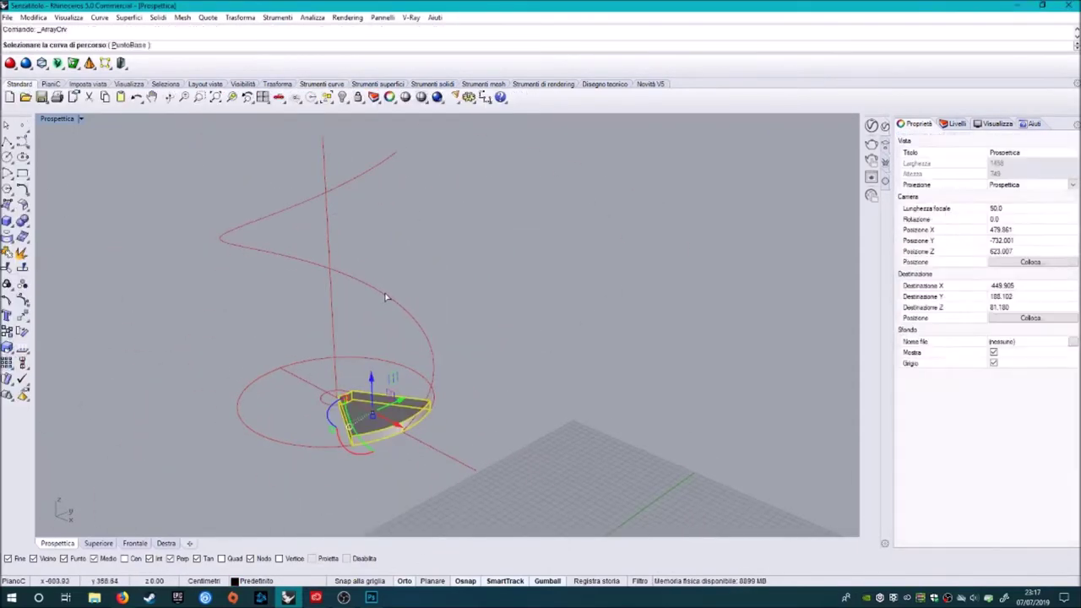
pyautogui.click(386, 297)
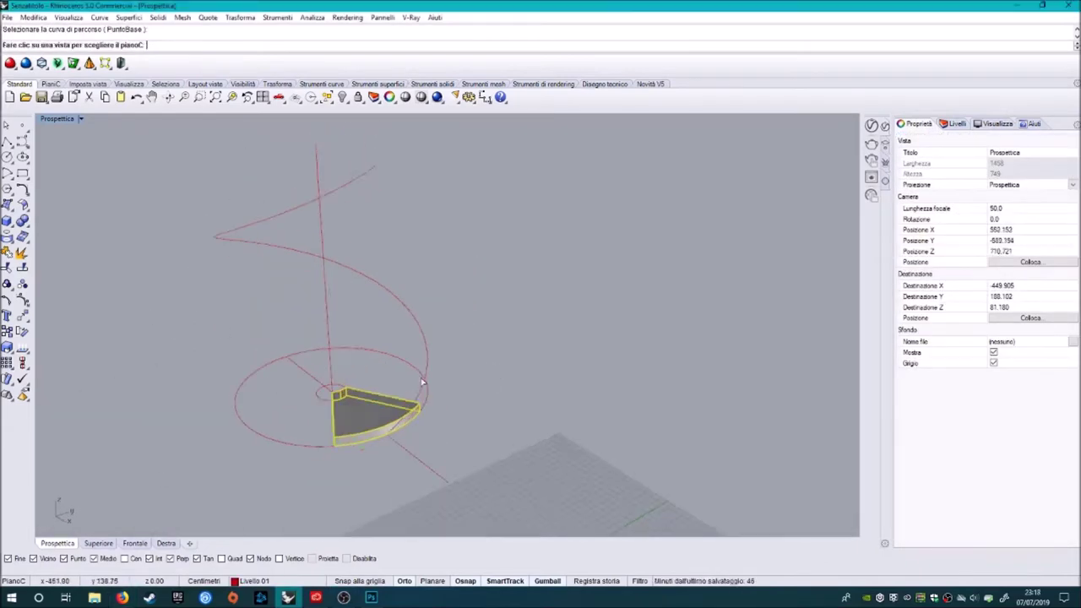
pyautogui.click(461, 381)
pyautogui.hotkey('ctrl', 'z')
# Step: Array the wedge step along the helix curve to build the full spiral stair
pyautogui.click(374, 426)
pyautogui.click(7, 365)
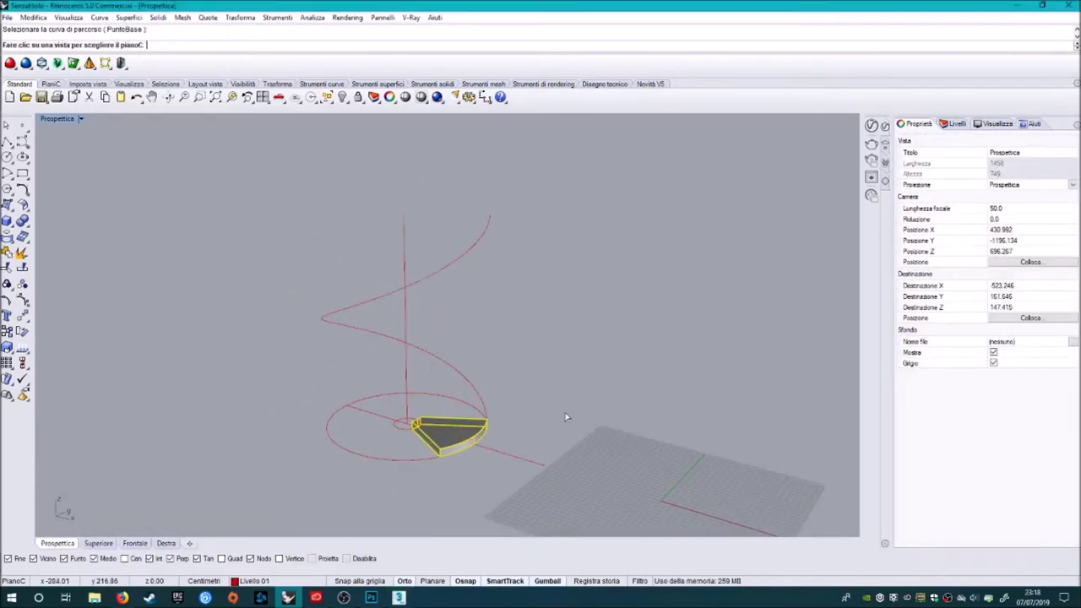
pyautogui.click(471, 380)
pyautogui.moveTo(471, 380); pyautogui.dragTo(457, 372, button='right')
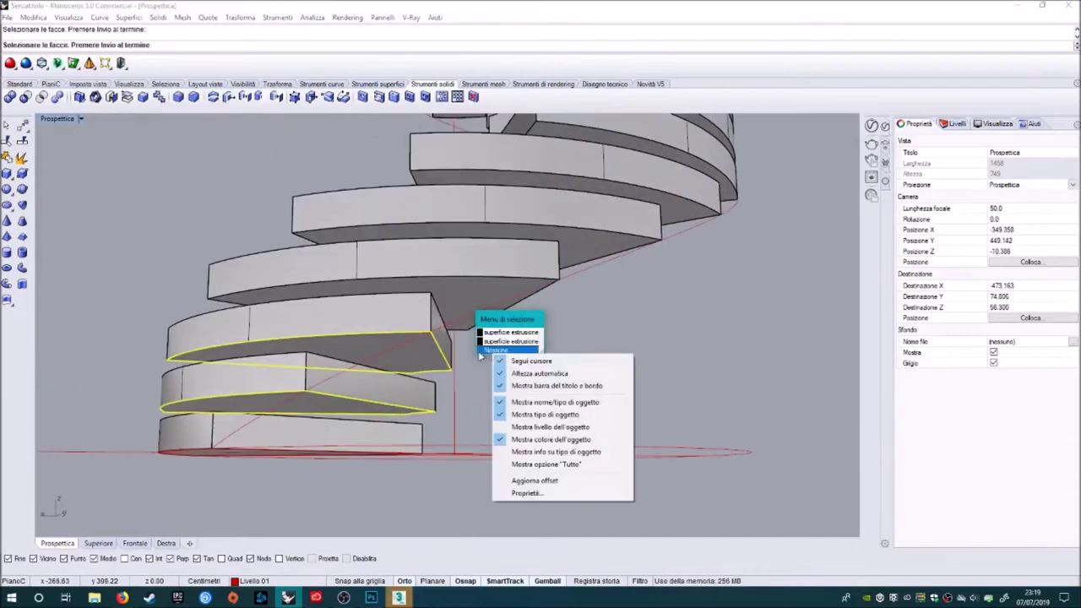
# Step: Select the step faces and the extrusion surface for the column and base, then inspect the stair
pyautogui.click(535, 328)
pyautogui.moveTo(534, 328); pyautogui.dragTo(541, 321, button='right')
pyautogui.click(589, 208)
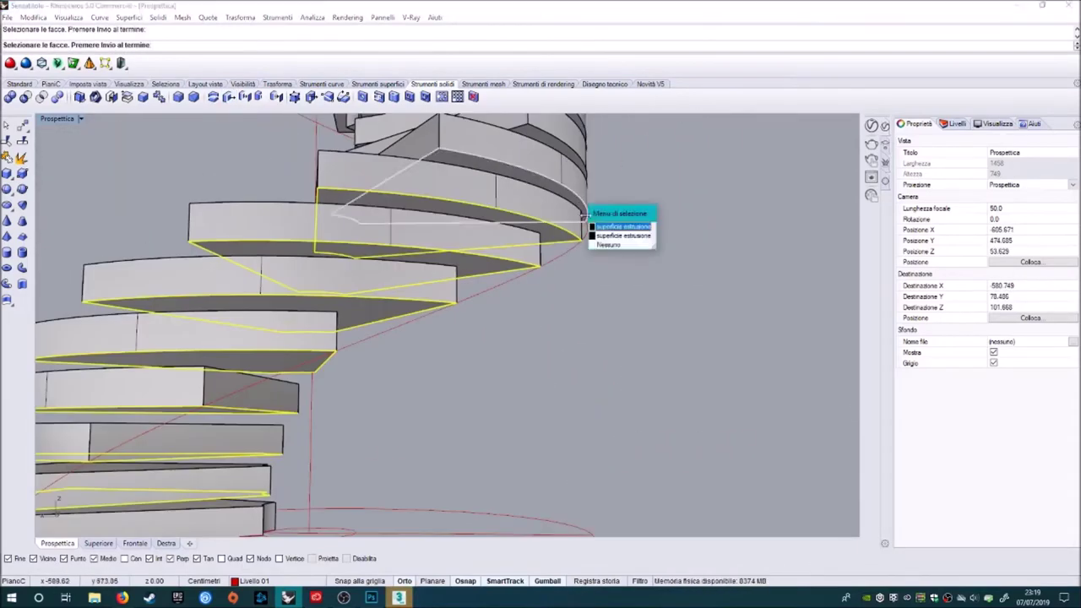
pyautogui.click(661, 268)
pyautogui.moveTo(533, 372); pyautogui.dragTo(611, 307, button='right')
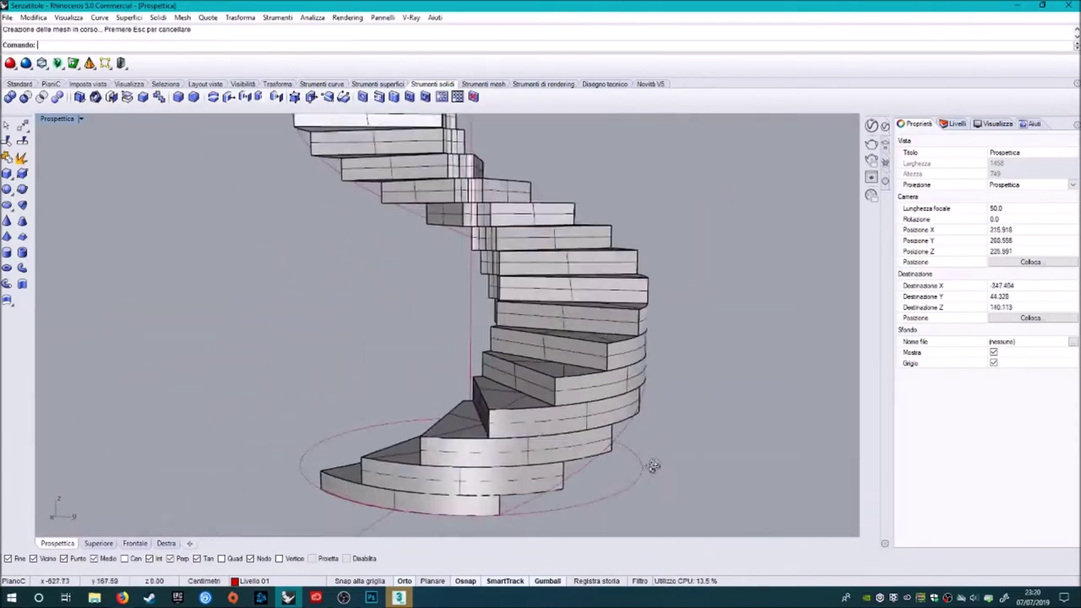
pyautogui.moveTo(484, 409); pyautogui.dragTo(448, 478, button='right')
pyautogui.scroll(3, 449, 478)
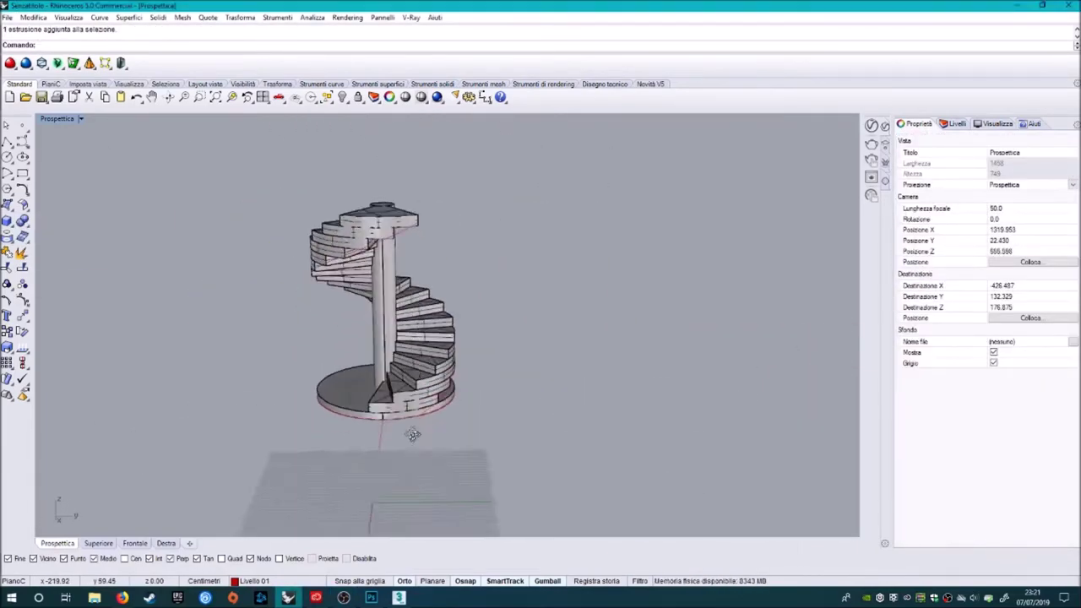
# Step: Draw a 10 cm polyline starting on a step edge
pyautogui.click(7, 141)
pyautogui.scroll(3, 357, 408)
pyautogui.click(390, 457)
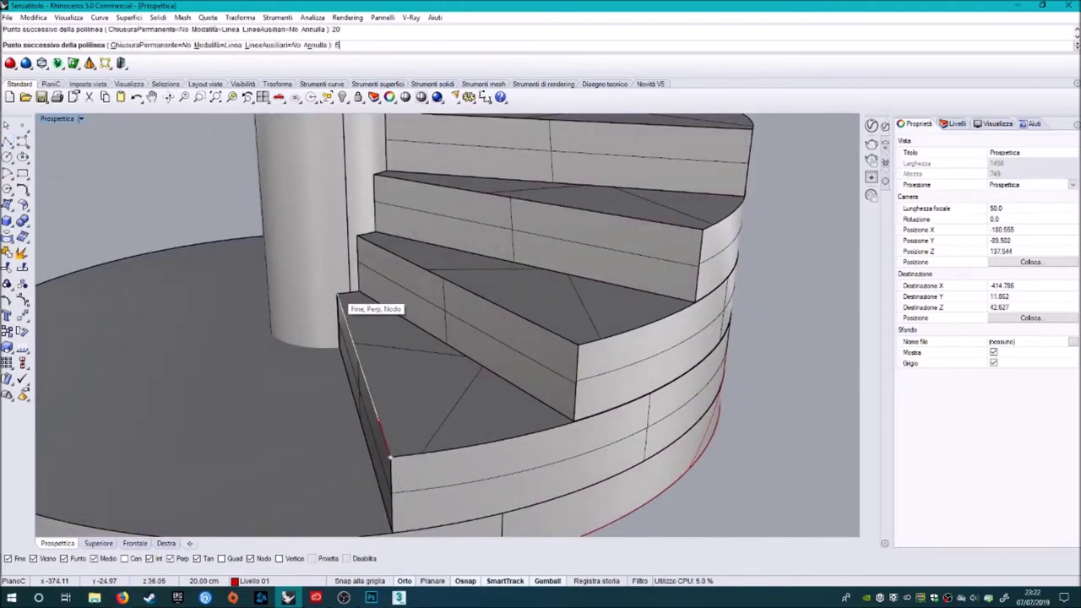
pyautogui.write('10')
pyautogui.press('Return')
pyautogui.moveTo(335, 290); pyautogui.dragTo(260, 320, button='right')
pyautogui.click(610, 377)
pyautogui.press('Return')
# Step: Move the curve down to the base of the stairs
pyautogui.scroll(-3, 522, 382)
pyautogui.scroll(-4, 358, 409)
pyautogui.scroll(5, 358, 409)
pyautogui.moveTo(357, 410); pyautogui.dragTo(515, 397, button='right')
pyautogui.press('Escape')
pyautogui.click(514, 398)
pyautogui.scroll(3, 513, 387)
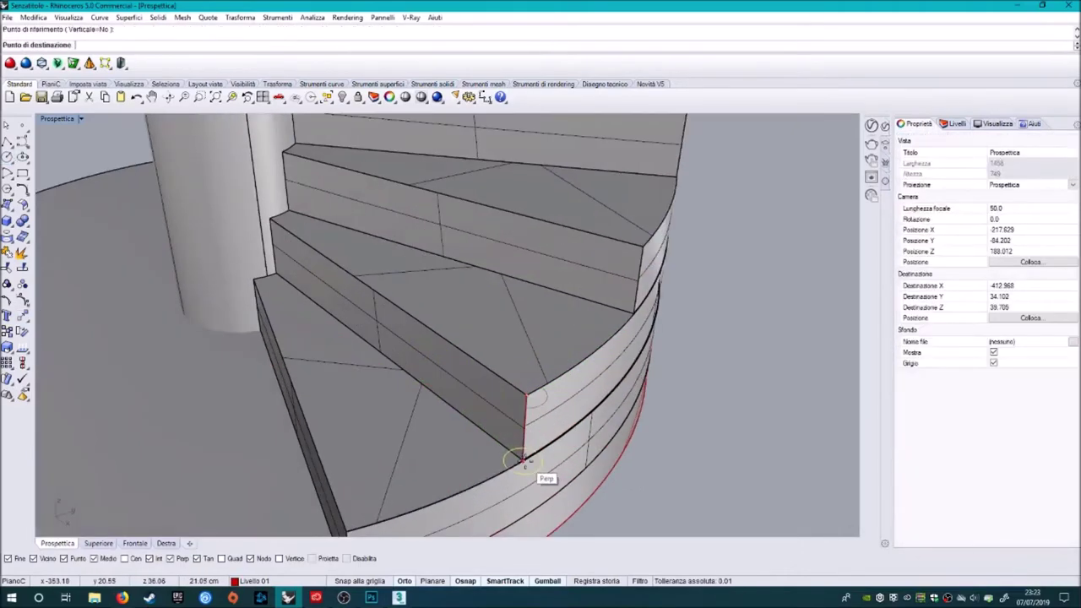
pyautogui.moveTo(513, 387); pyautogui.dragTo(459, 386)
pyautogui.scroll(-5, 161, 306)
pyautogui.press('Escape')
# Step: Select all stair parts and boolean-union them into one solid
pyautogui.scroll(-5, 162, 329)
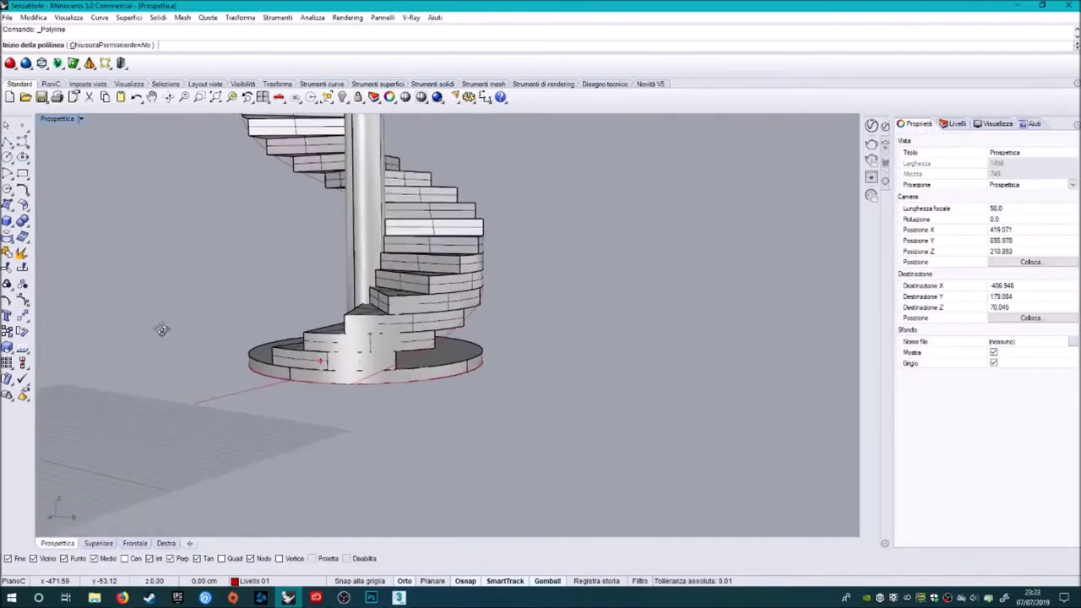
pyautogui.moveTo(161, 328); pyautogui.dragTo(372, 429, button='right')
pyautogui.hotkey('ctrl', 'a')
pyautogui.moveTo(387, 175); pyautogui.dragTo(473, 254, button='right')
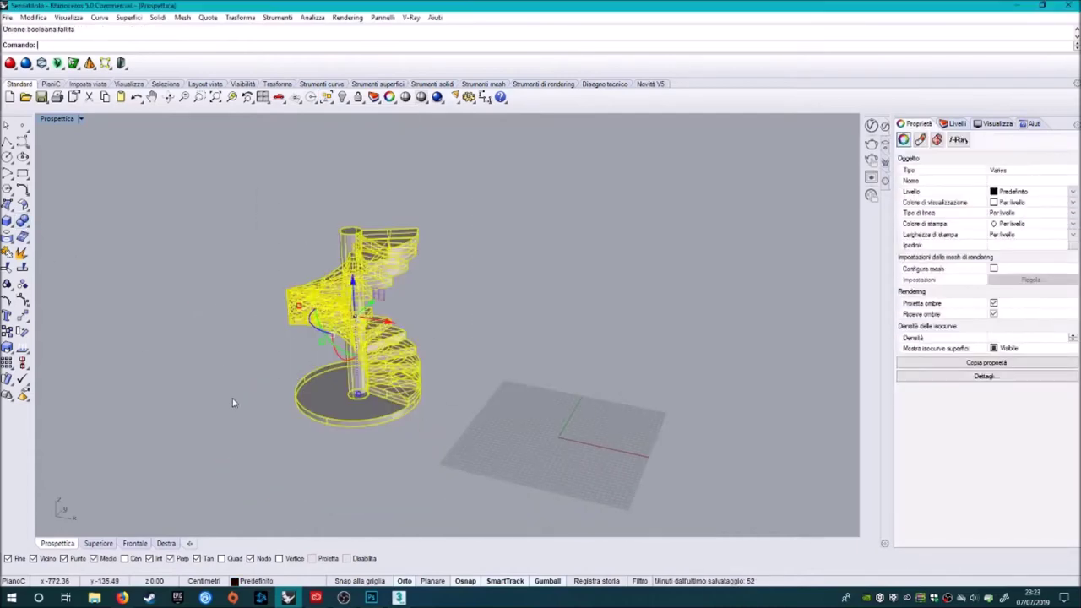
pyautogui.press('Escape')
pyautogui.click(430, 397)
pyautogui.scroll(3, 384, 443)
pyautogui.click(473, 414)
pyautogui.press('Escape')
pyautogui.click(363, 431)
pyautogui.scroll(-3, 365, 448)
pyautogui.press('Escape')
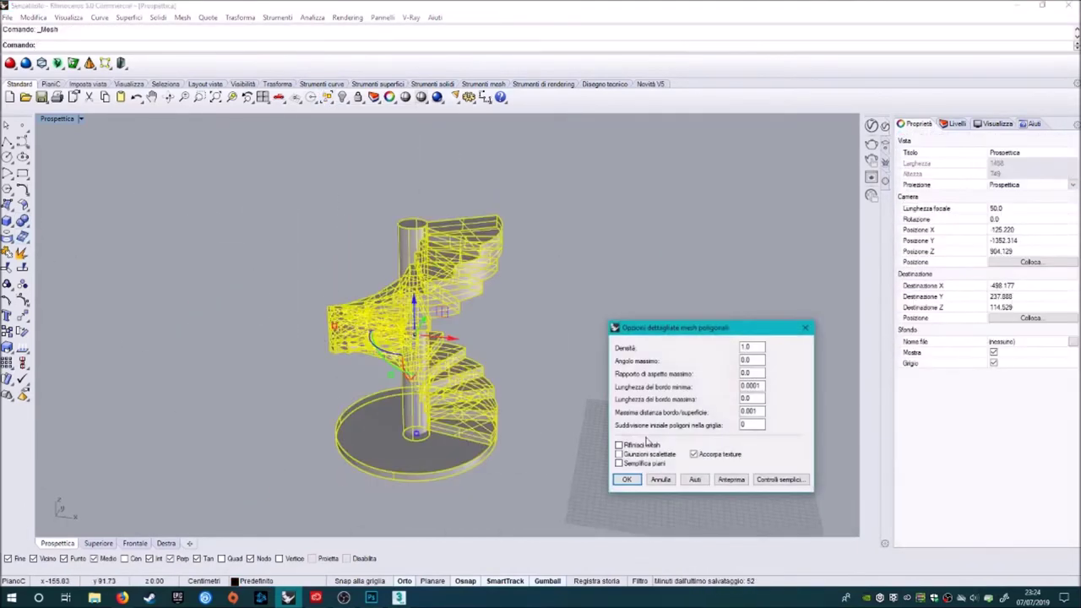
# Step: Export the selected stair mesh to an STL file
pyautogui.click(9, 19)
pyautogui.click(46, 162)
pyautogui.click(249, 405)
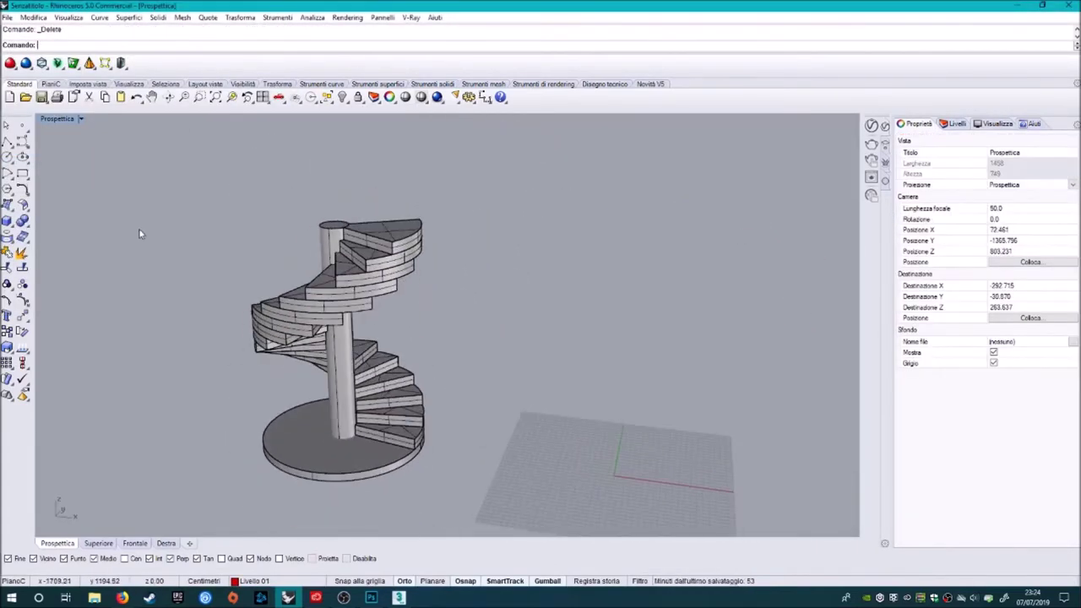
# Step: Draw a closed polyline rectangle around the stair to outline the surrounding walls
pyautogui.click(7, 141)
pyautogui.click(551, 363)
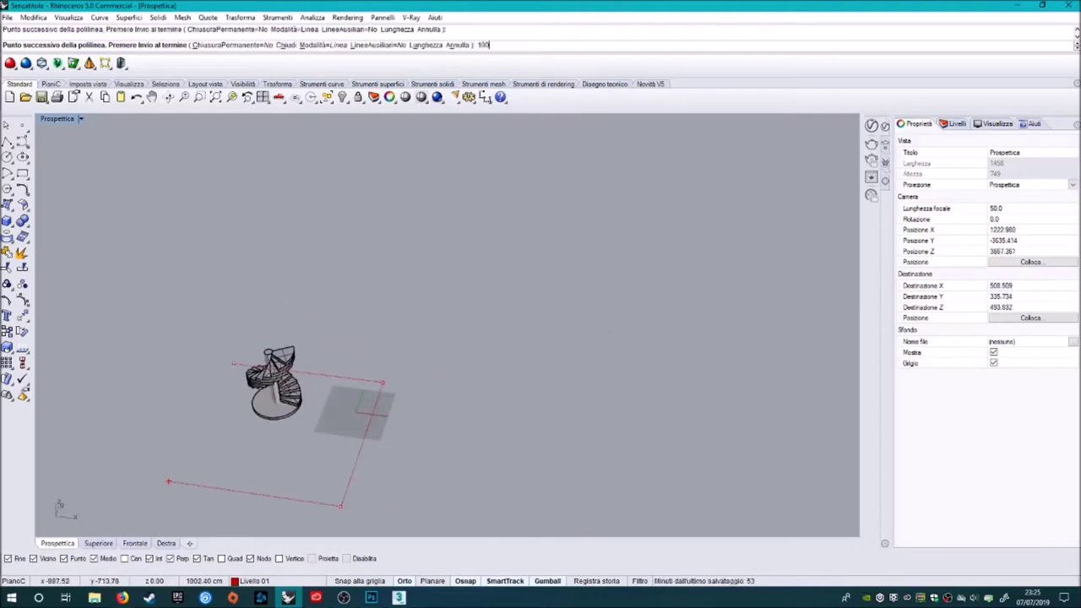
pyautogui.click(321, 84)
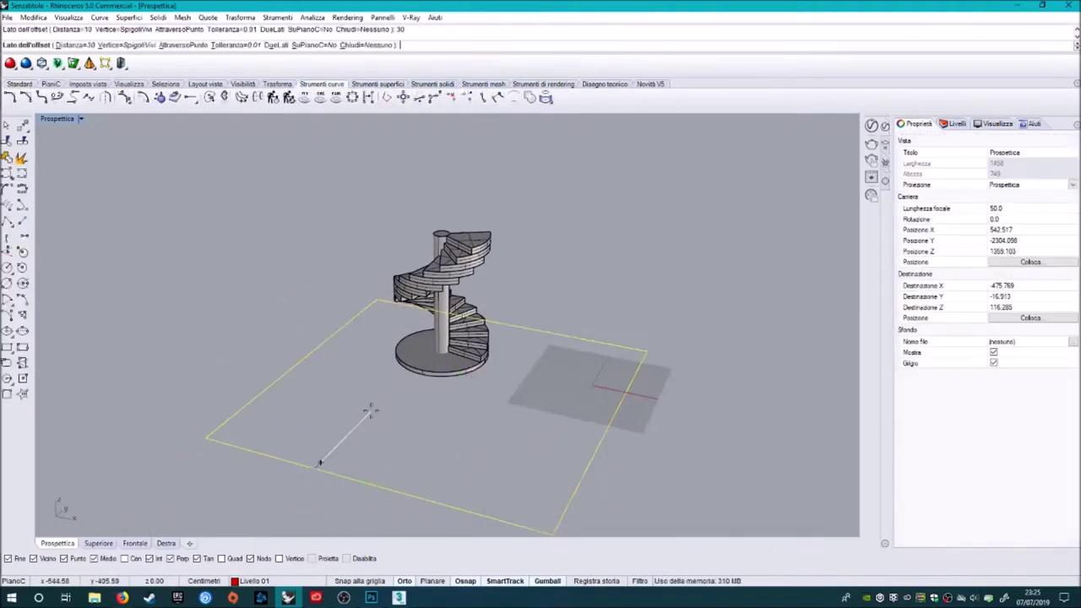
pyautogui.click(377, 83)
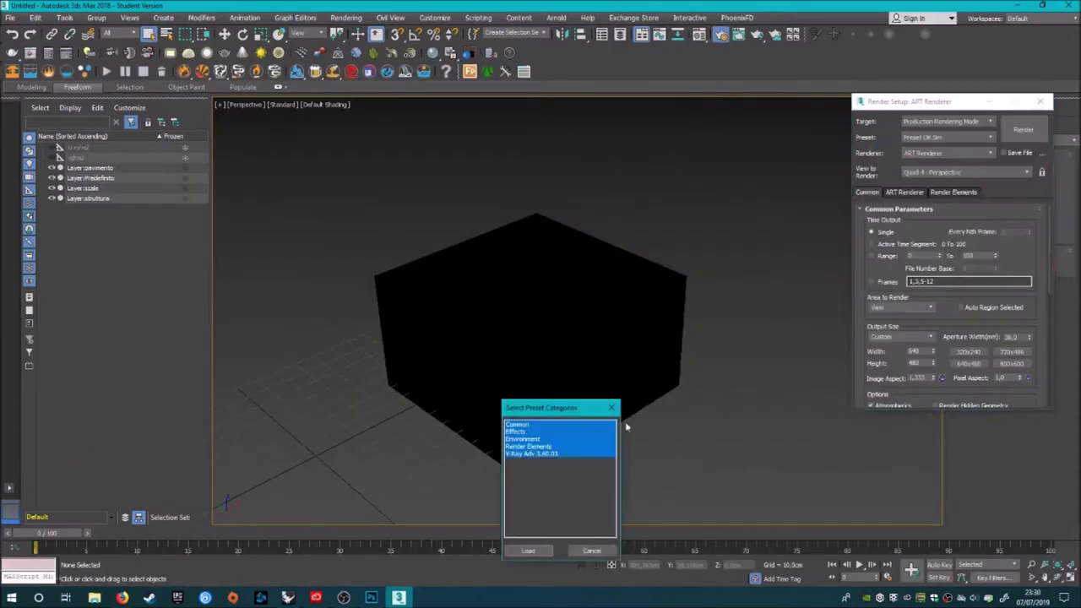
# Step: Open the Material Editor and check the imported stair in Top and Perspective views
pyautogui.press('m')
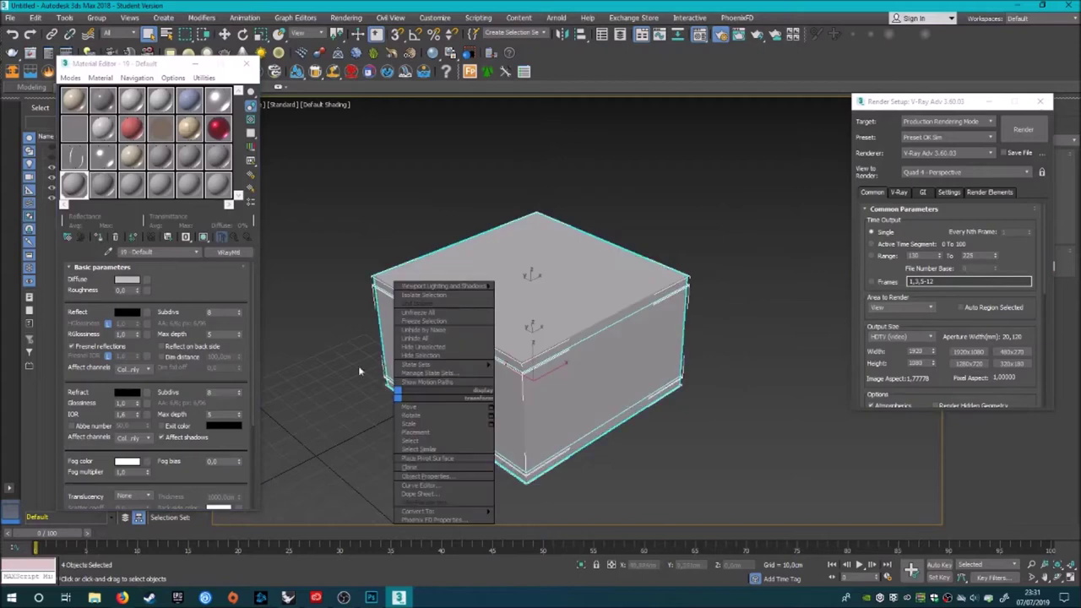
pyautogui.press('t')
pyautogui.press('p')
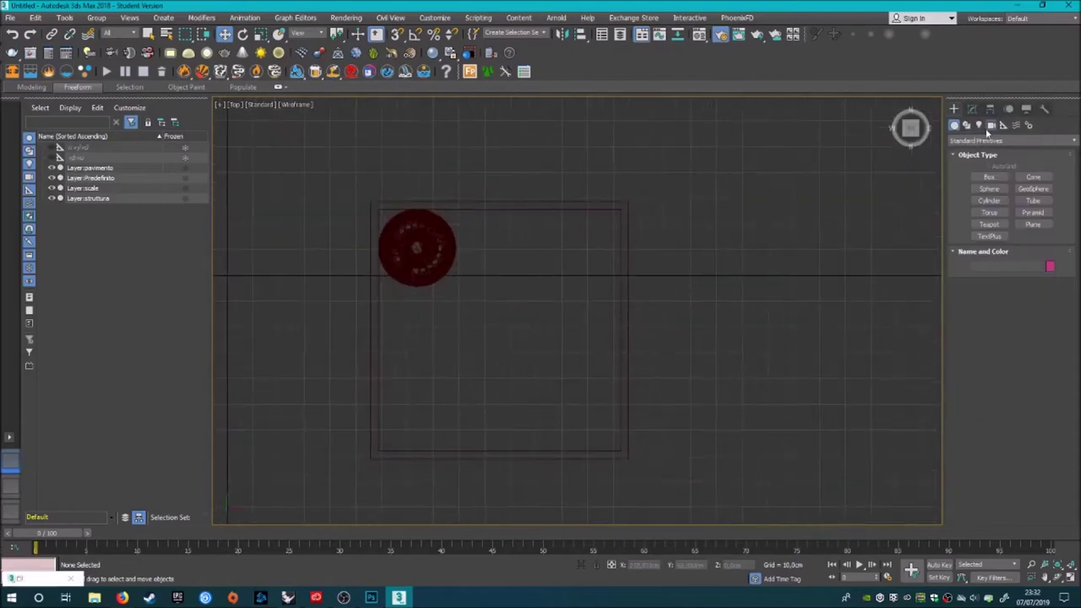
# Step: Place physical camera PhysCamera001 in the Top view aimed at the spiral stair
pyautogui.moveTo(617, 446); pyautogui.dragTo(376, 204)
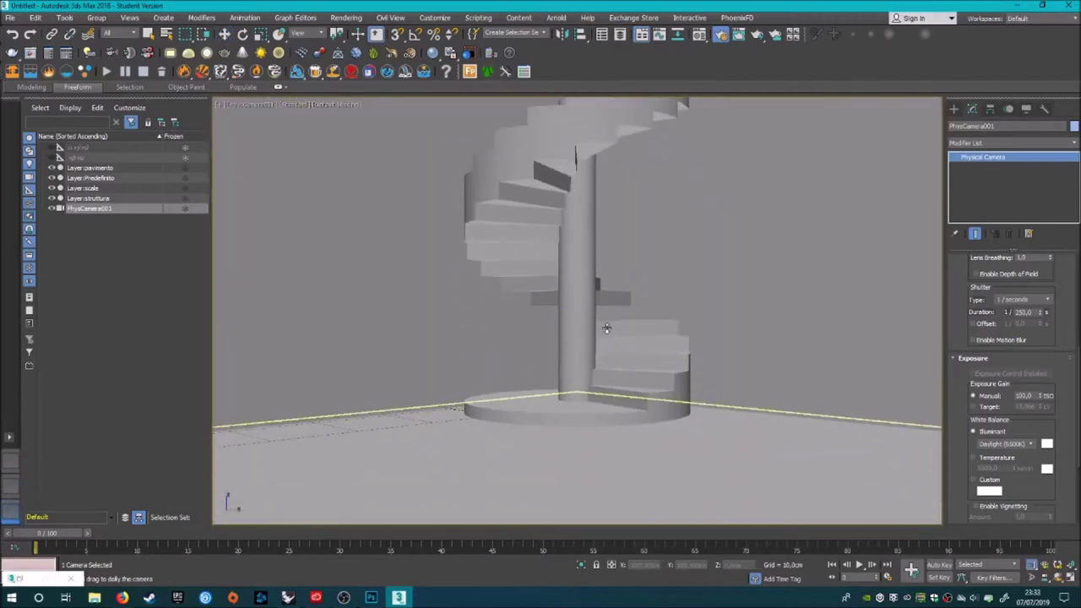
pyautogui.click(139, 376)
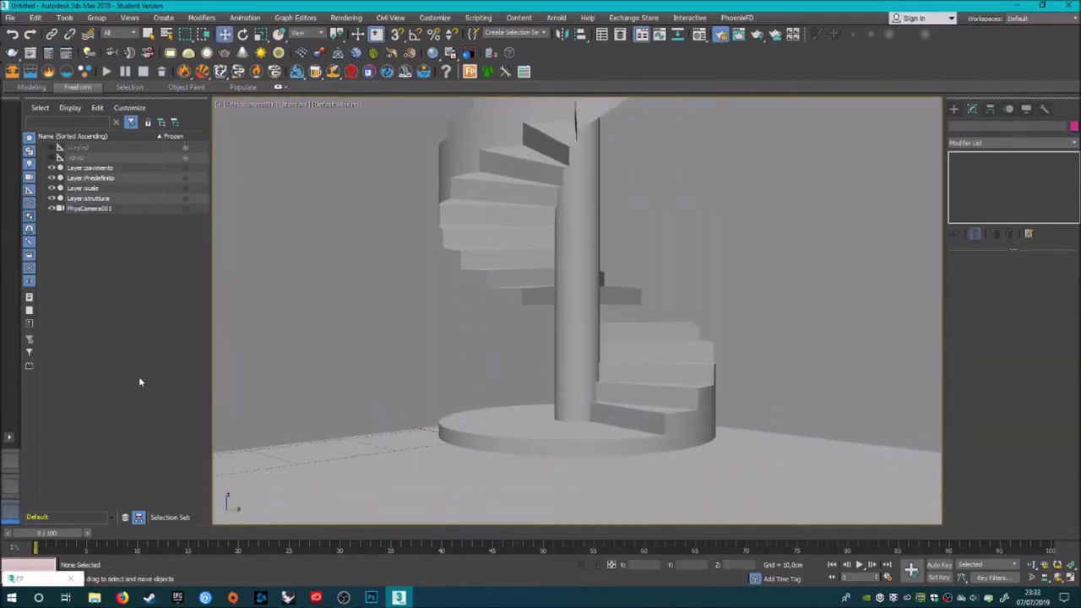
pyautogui.press('F10')
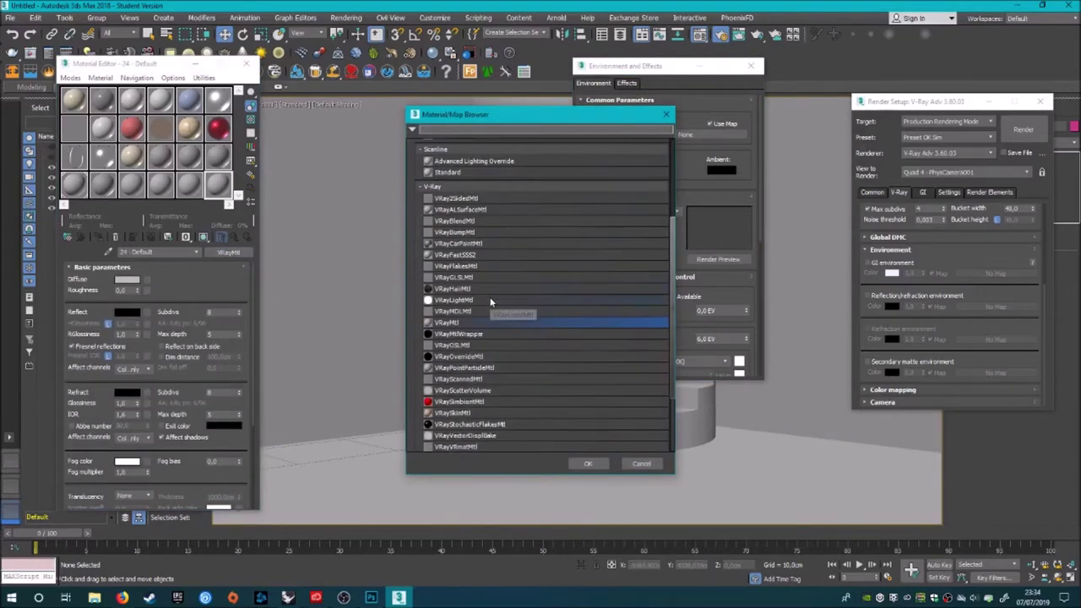
# Step: Create a VRayMtl brick material, assign it to the walls and show it in the viewport
pyautogui.scroll(-5, 491, 301)
pyautogui.doubleClick(482, 379)
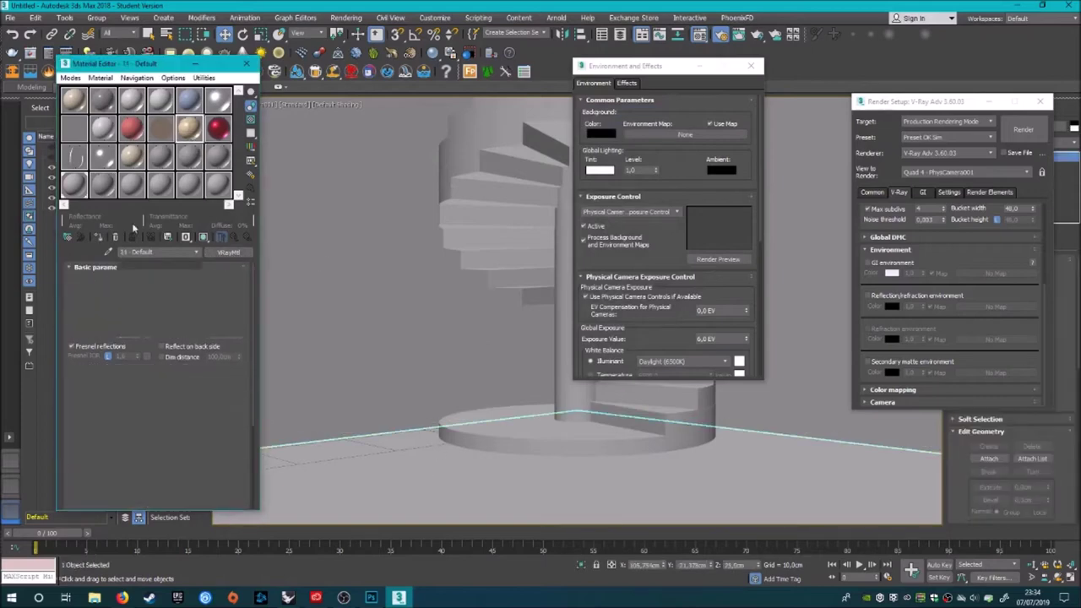
pyautogui.click(188, 126)
pyautogui.click(204, 237)
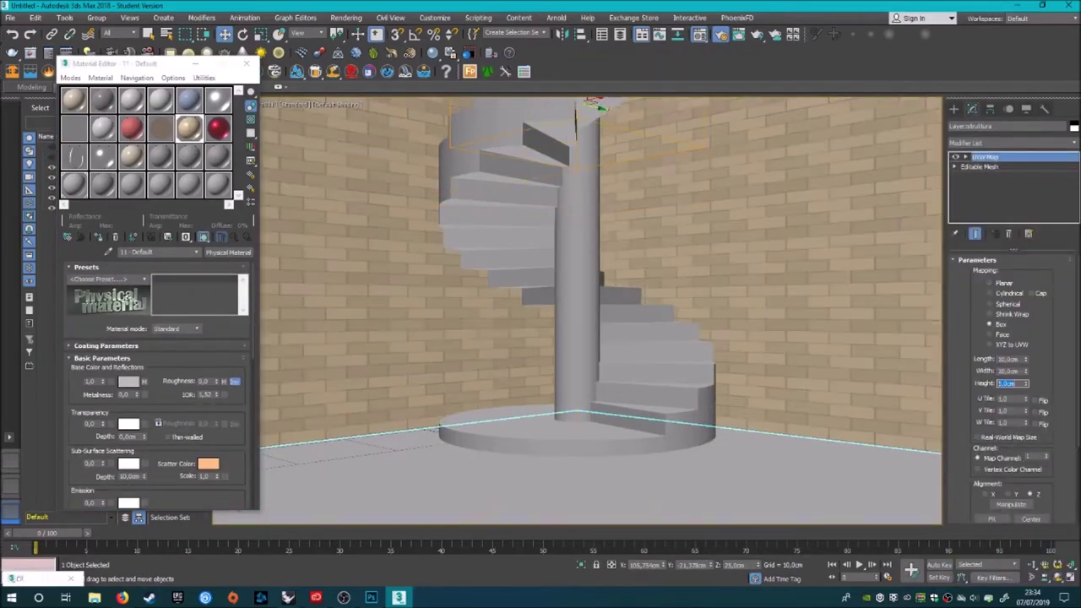
# Step: Add a VRayHDRI map to the GI environment and load an HDR sky image
pyautogui.press('F10')
pyautogui.click(228, 254)
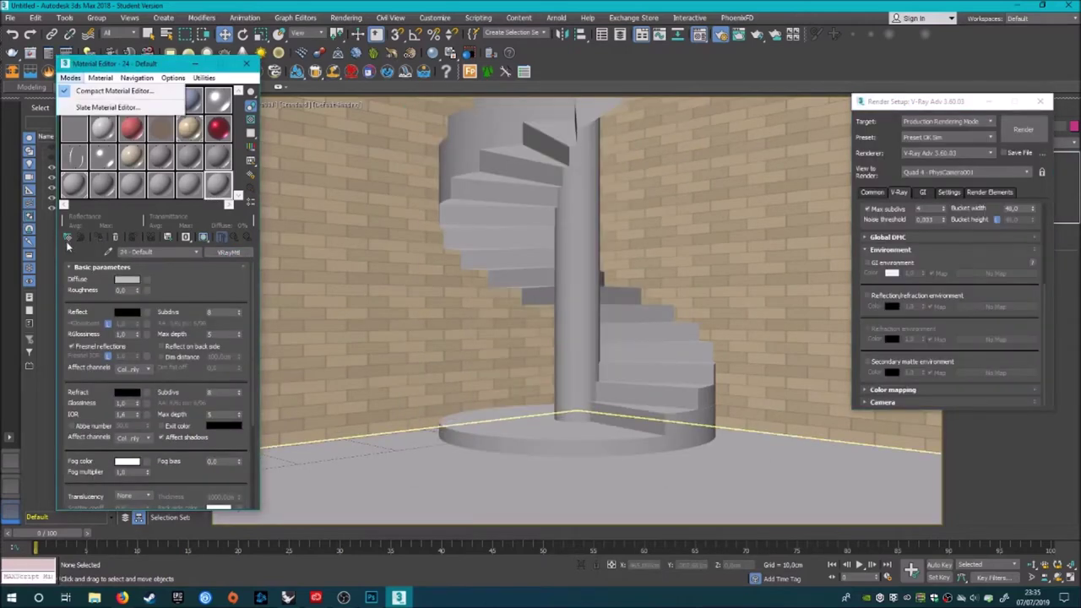
pyautogui.click(435, 374)
pyautogui.doubleClick(490, 405)
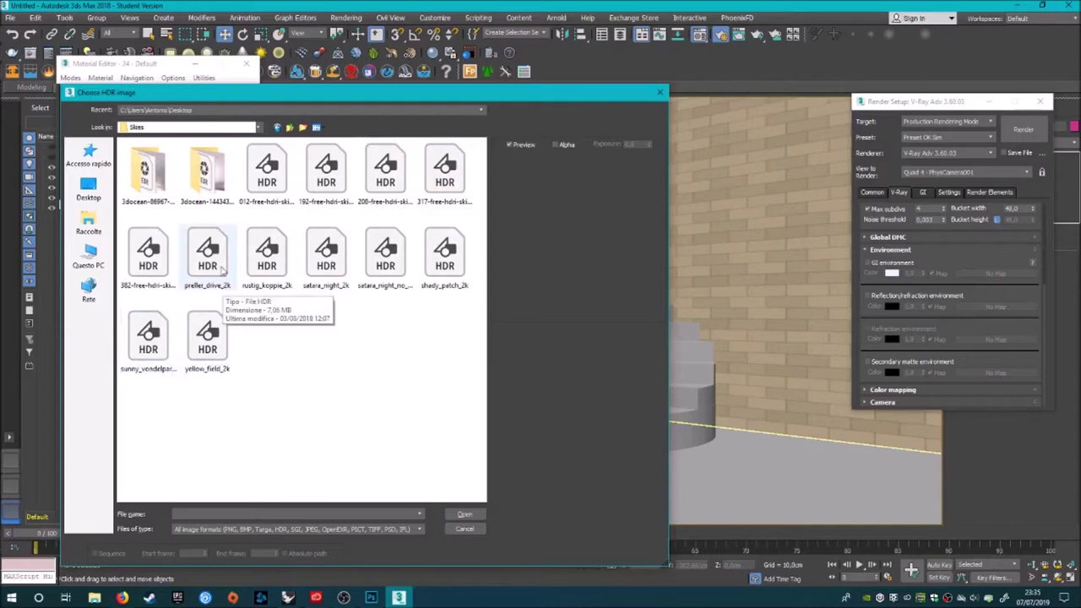
pyautogui.doubleClick(201, 337)
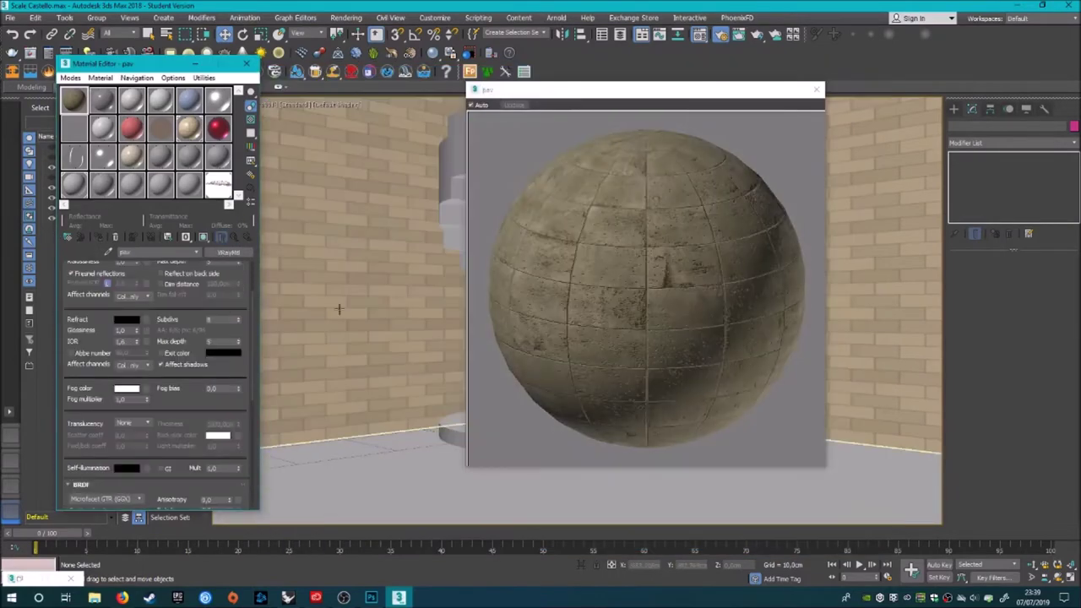
# Step: Add a box UVW Map modifier to the floor and leave face editing mode
pyautogui.click(718, 473)
pyautogui.click(1014, 142)
pyautogui.click(1014, 464)
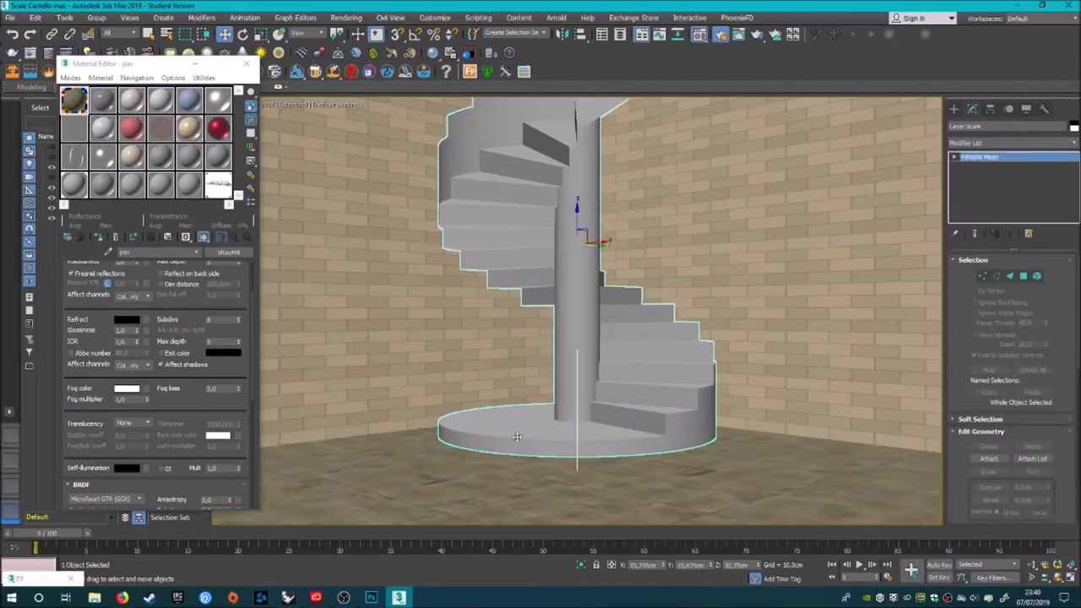
pyautogui.press('m')
pyautogui.scroll(-3, 1024, 348)
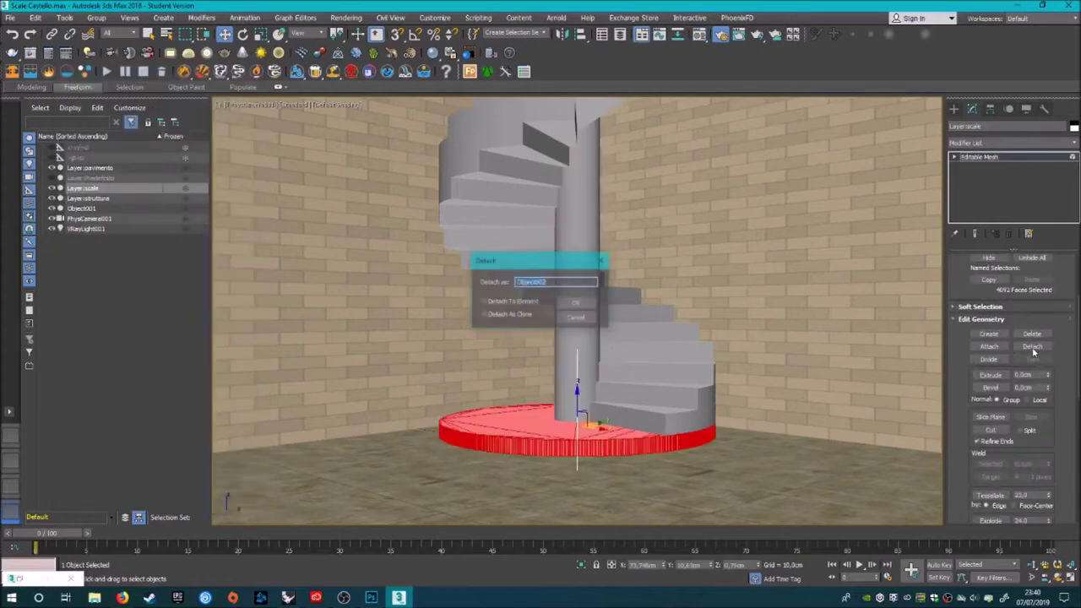
pyautogui.click(980, 156)
pyautogui.click(170, 410)
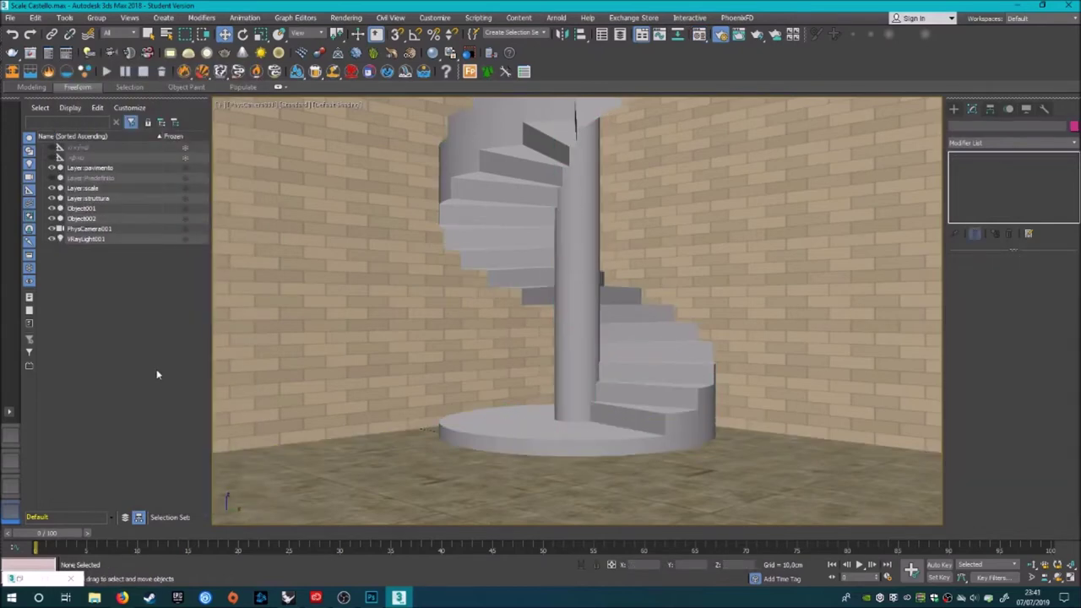
# Step: Assign a bitmap as the map on a material channel in the Material Editor
pyautogui.press('m')
pyautogui.click(222, 254)
pyautogui.doubleClick(492, 376)
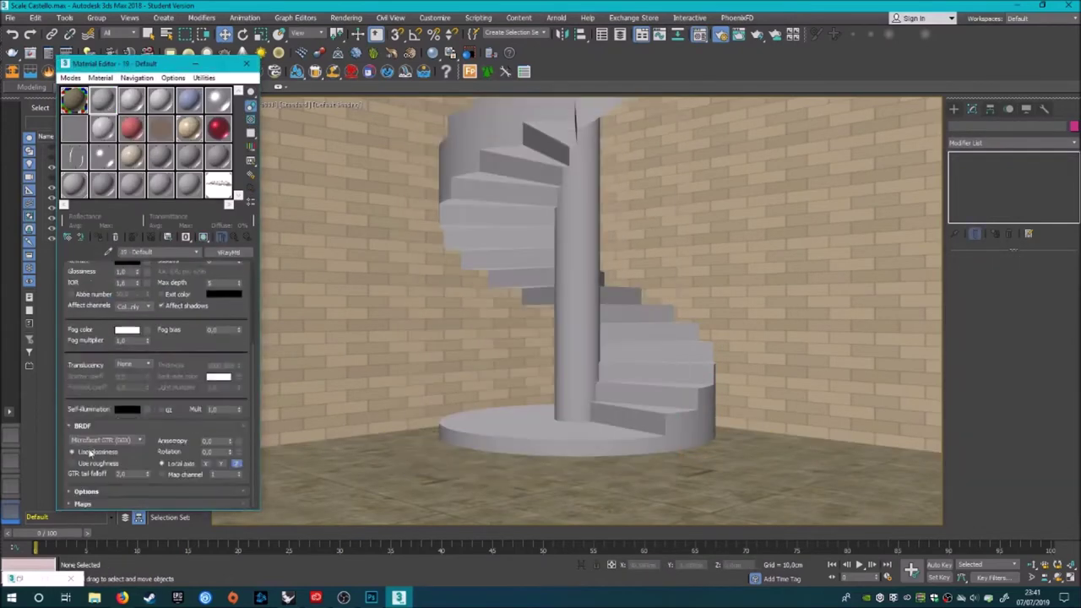
# Step: Load the Old Planks material from the Materiali3DS library into a slot
pyautogui.scroll(-5, 570, 291)
pyautogui.scroll(-5, 570, 292)
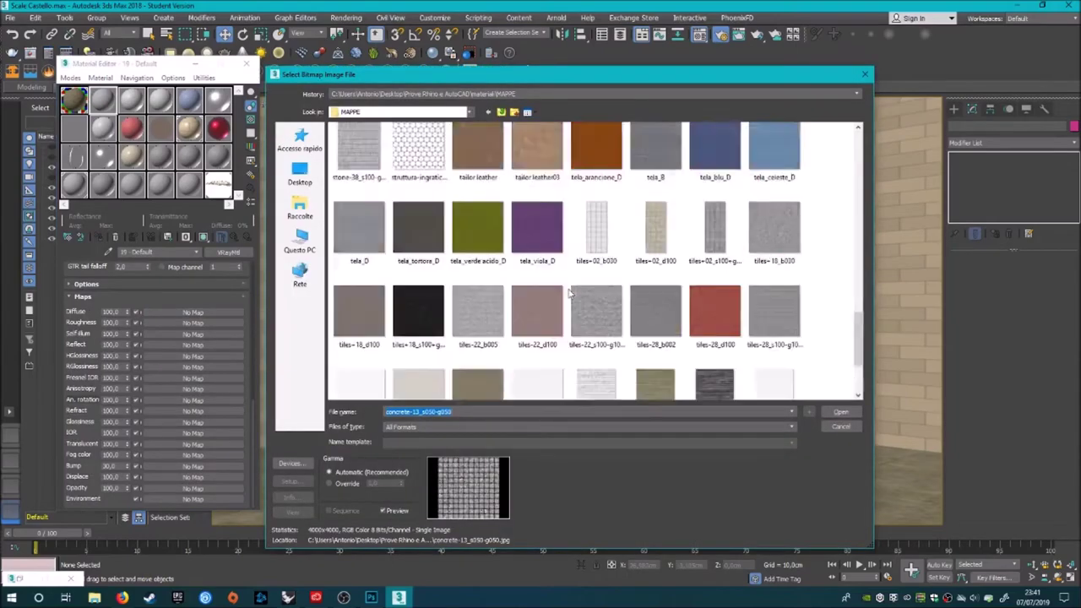
pyautogui.doubleClick(573, 279)
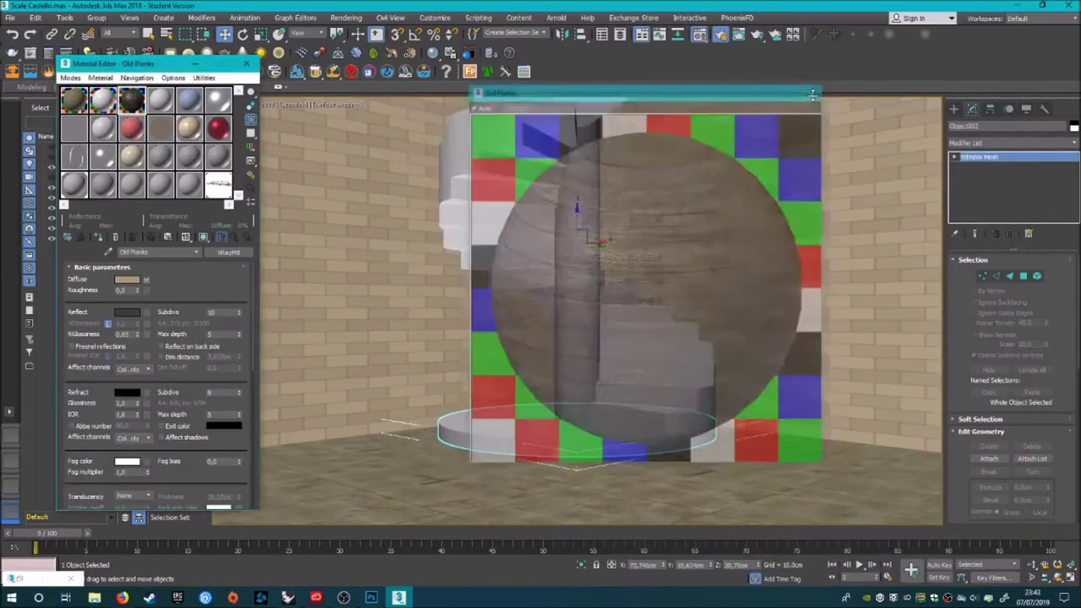
pyautogui.click(813, 94)
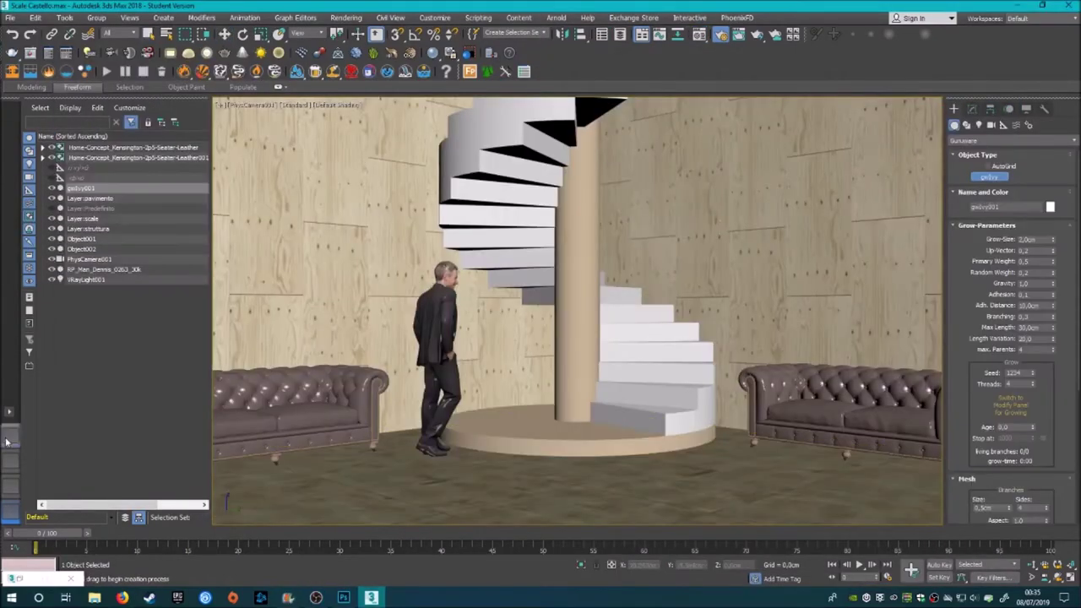
# Step: Plant two trial ivy roots on the stair and expand the ivy's miscellaneous settings
pyautogui.press('p')
pyautogui.scroll(10, 429, 309)
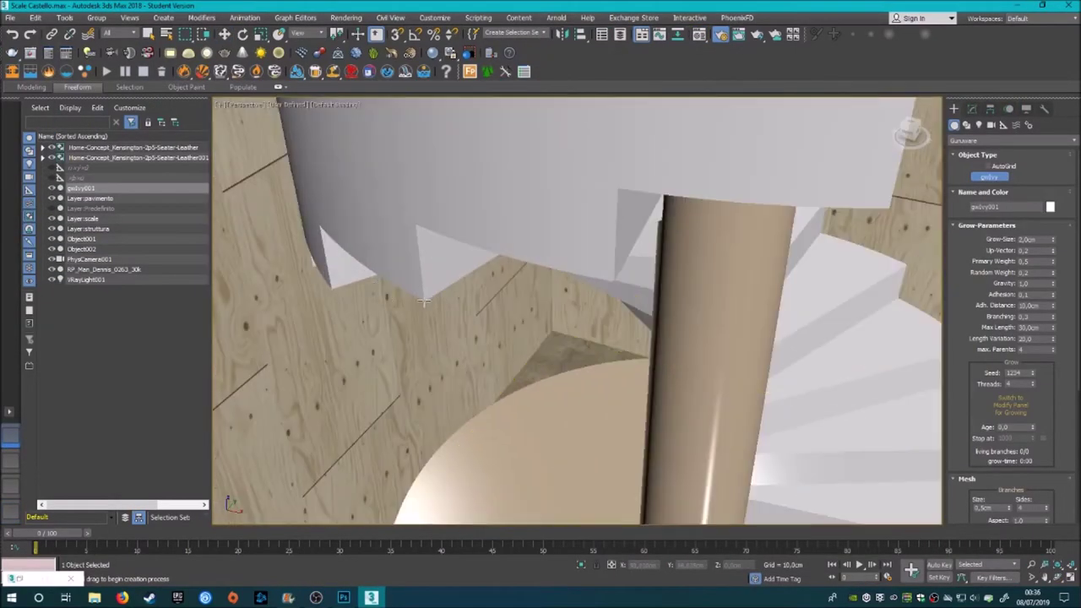
pyautogui.click(428, 306)
pyautogui.scroll(-5, 429, 309)
pyautogui.click(515, 275)
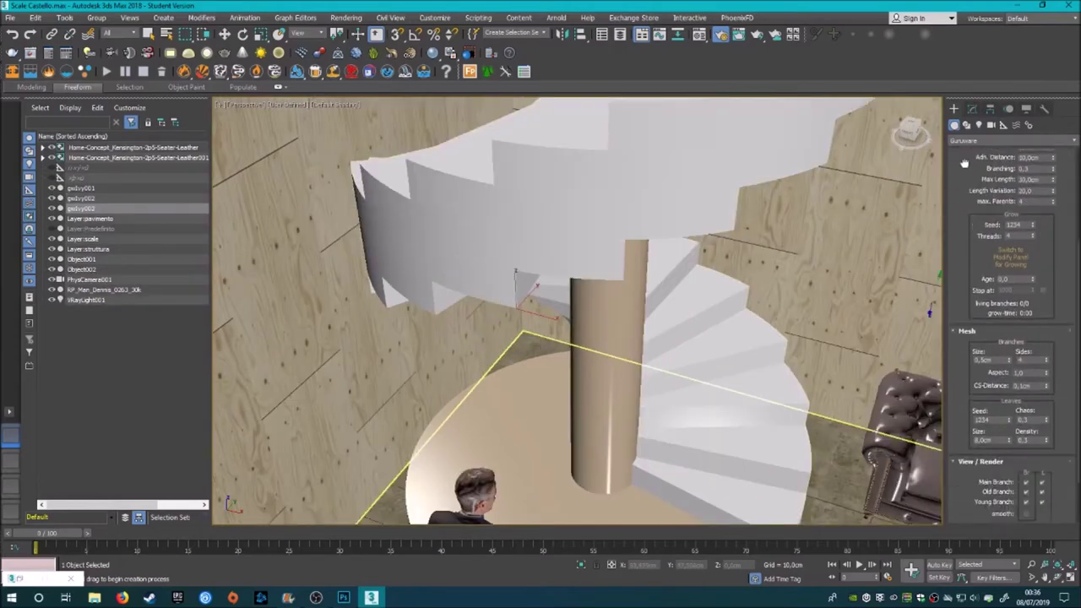
pyautogui.scroll(-5, 970, 316)
pyautogui.click(967, 351)
pyautogui.scroll(5, 1036, 385)
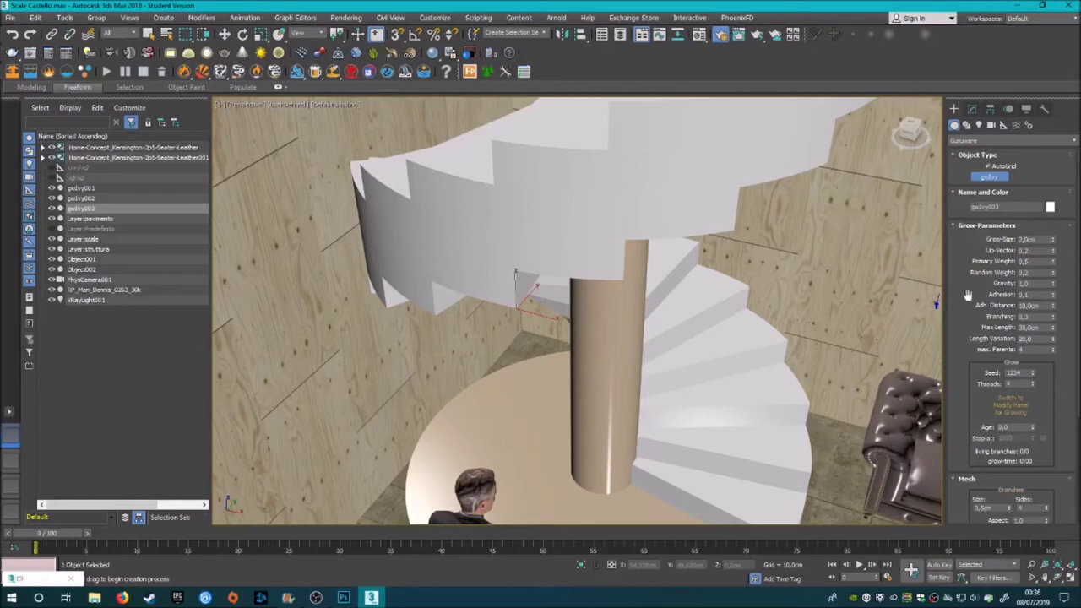
# Step: Isolate the spiral stair via the quad menu and frame the whole stair
pyautogui.click(452, 314)
pyautogui.rightClick(537, 285)
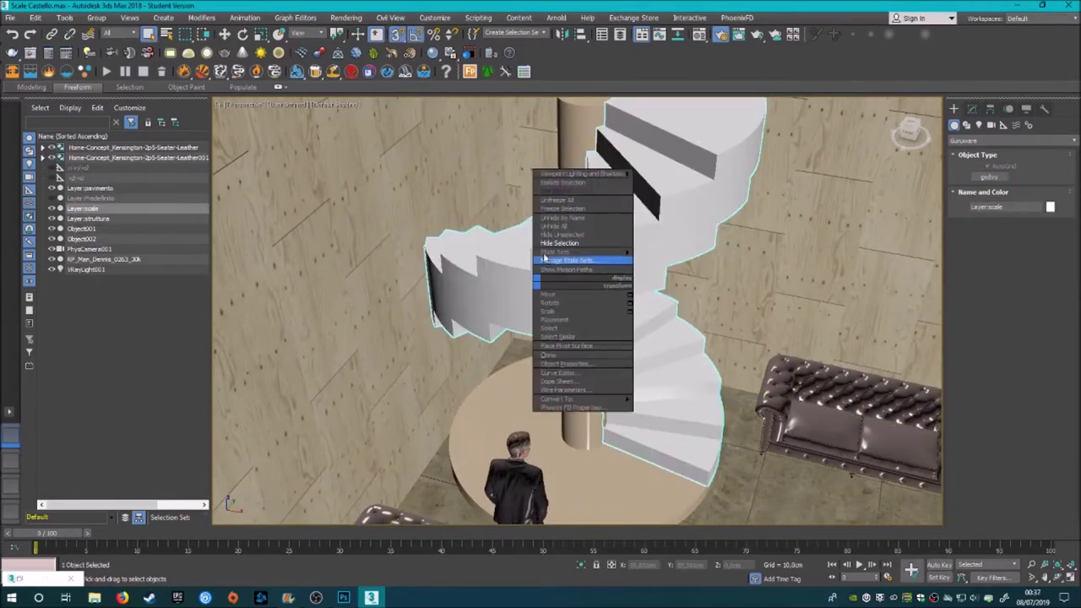
pyautogui.click(564, 181)
pyautogui.scroll(5, 490, 362)
pyautogui.scroll(3, 562, 396)
pyautogui.keyDown('alt'); pyautogui.moveTo(562, 396); pyautogui.dragTo(602, 384, button='middle'); pyautogui.keyUp('alt')
pyautogui.hotkey('ctrl', 'z')
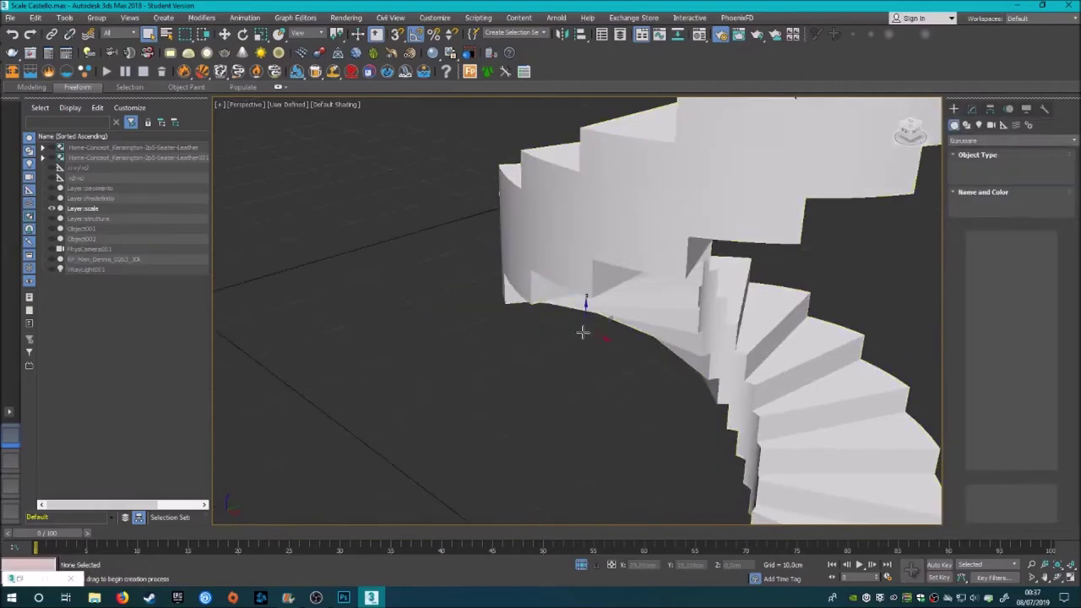
# Step: Create an ivy rooted on the spiral stair and grow it over the steps
pyautogui.click(988, 177)
pyautogui.click(591, 386)
pyautogui.scroll(2, 1005, 355)
pyautogui.scroll(-2, 980, 376)
pyautogui.click(1012, 389)
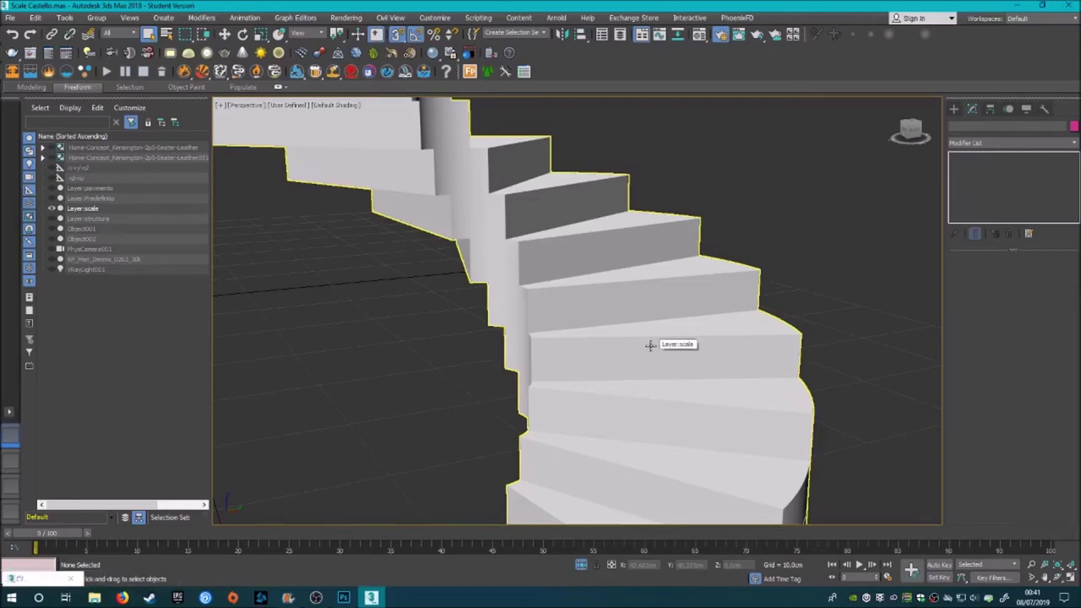
# Step: Add a second ivy on the stairs and grow it
pyautogui.click(972, 169)
pyautogui.click(579, 434)
pyautogui.click(1010, 432)
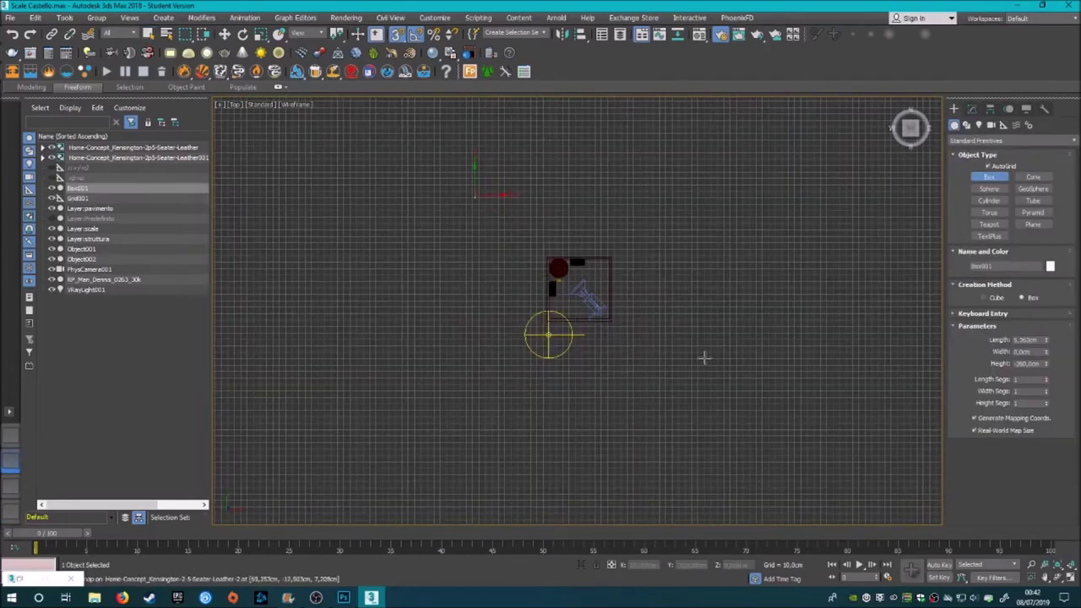
# Step: Frame the whole room in the viewport, then clear the selection
pyautogui.moveTo(439, 181); pyautogui.dragTo(794, 459)
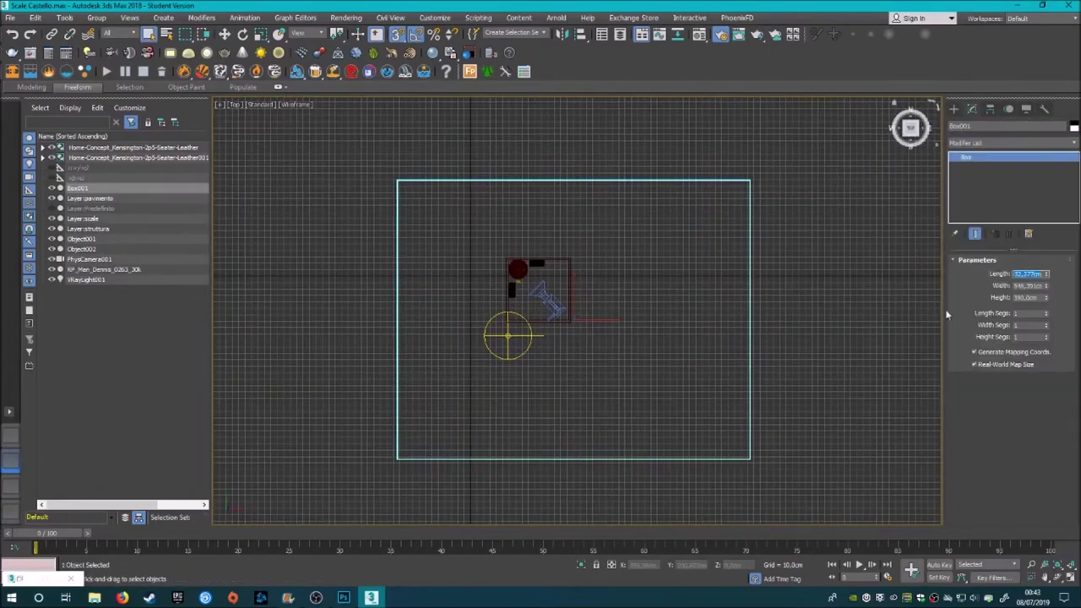
pyautogui.scroll(2, 587, 287)
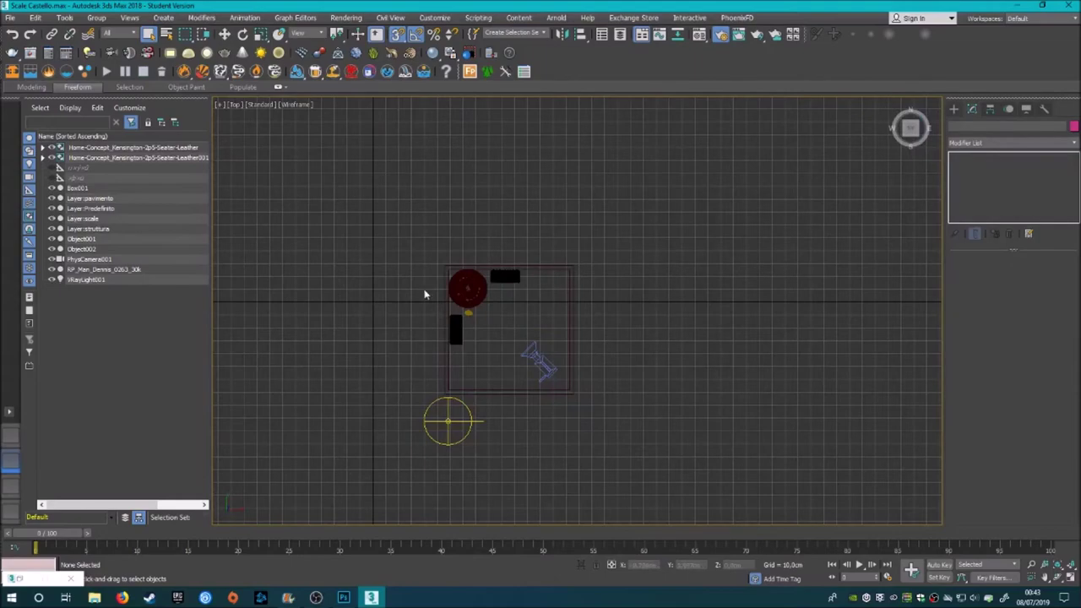
pyautogui.hotkey('ctrl', 'a')
pyautogui.press('z')
pyautogui.click(882, 372)
# Step: Switch to a shaded Perspective view and zoom in on the selected spiral stair
pyautogui.press('F3')
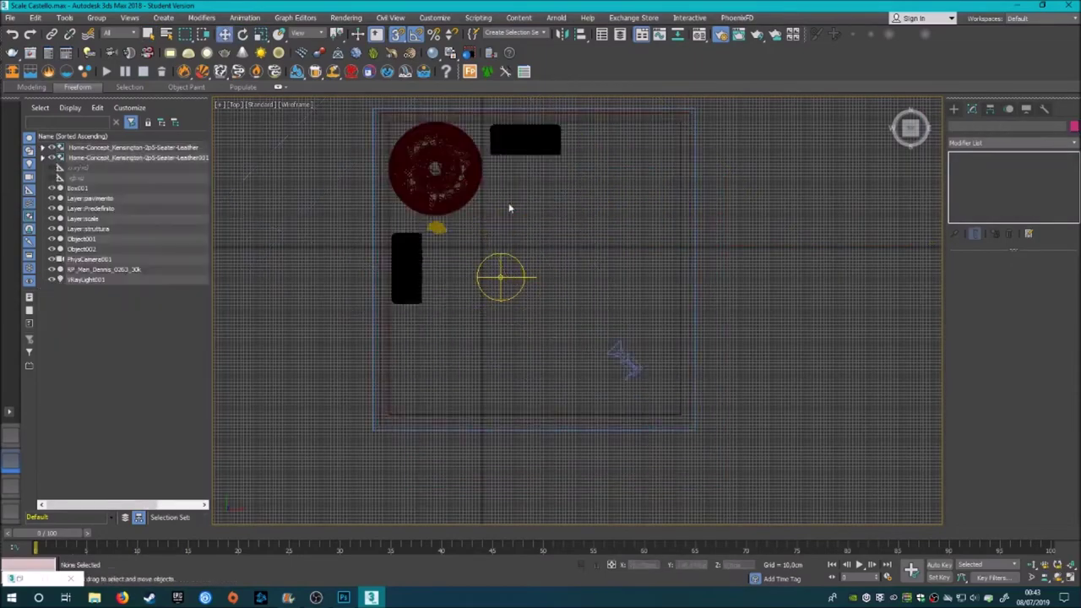
pyautogui.press('c')
pyautogui.press('p')
pyautogui.scroll(5, 574, 337)
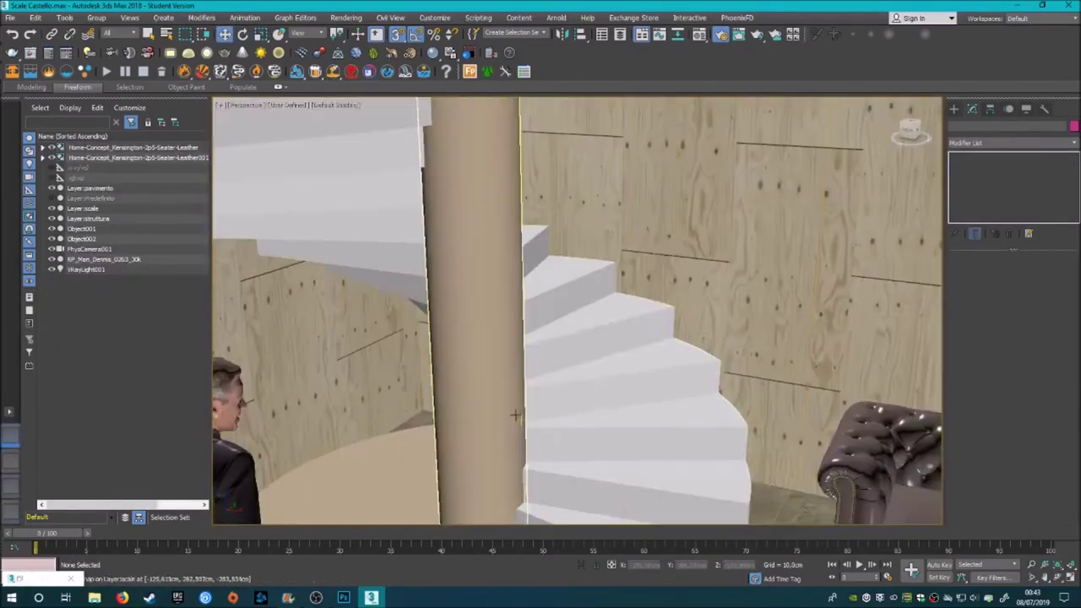
pyautogui.click(591, 359)
pyautogui.press('z')
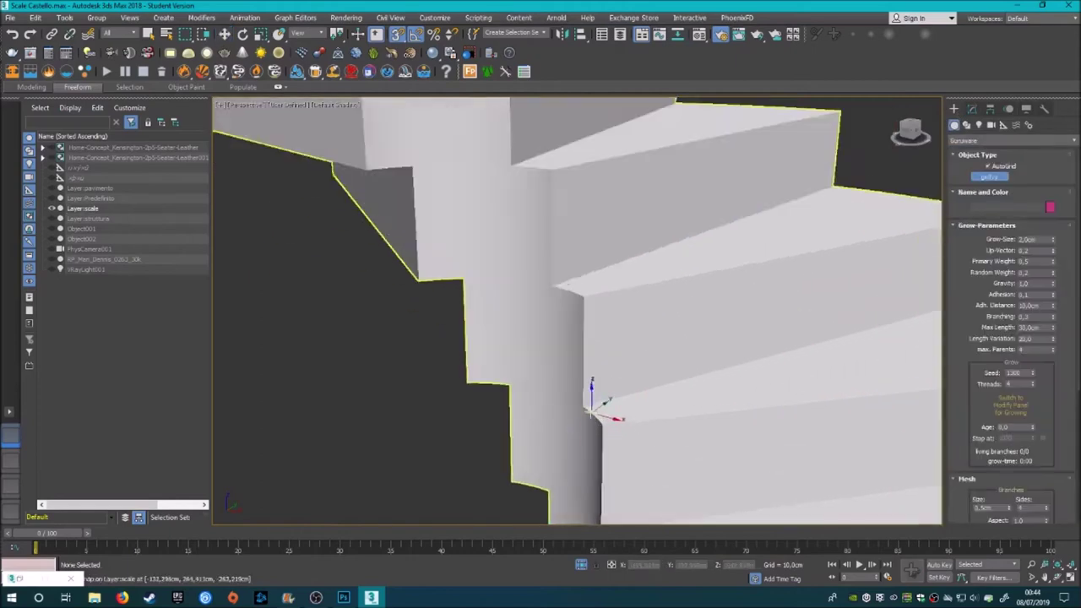
# Step: End isolation and plant an ivy at the stair base, undoing its growth
pyautogui.press('c')
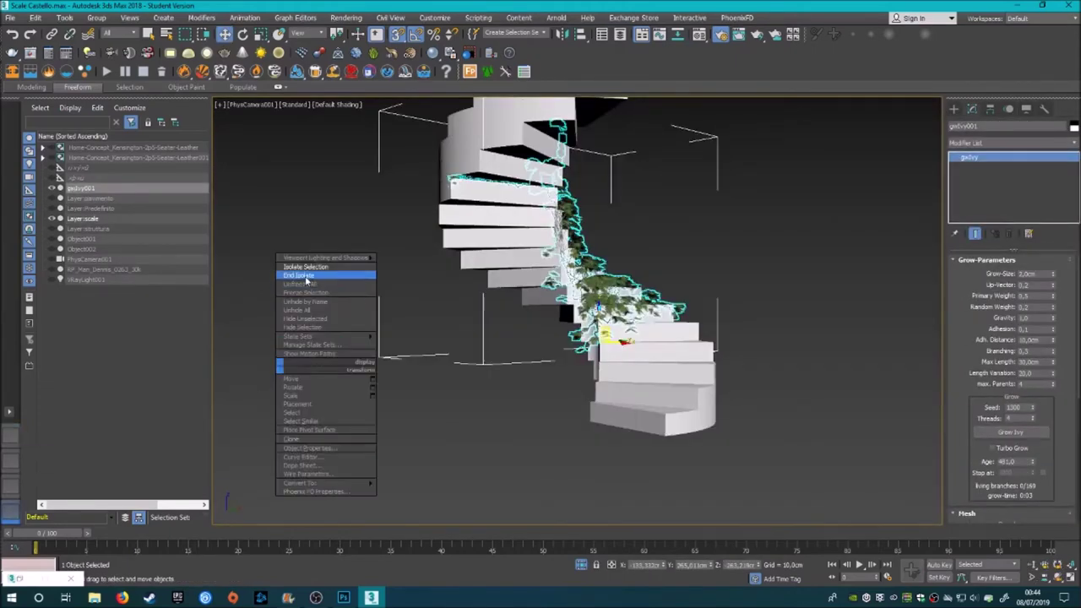
pyautogui.click(299, 275)
pyautogui.click(509, 435)
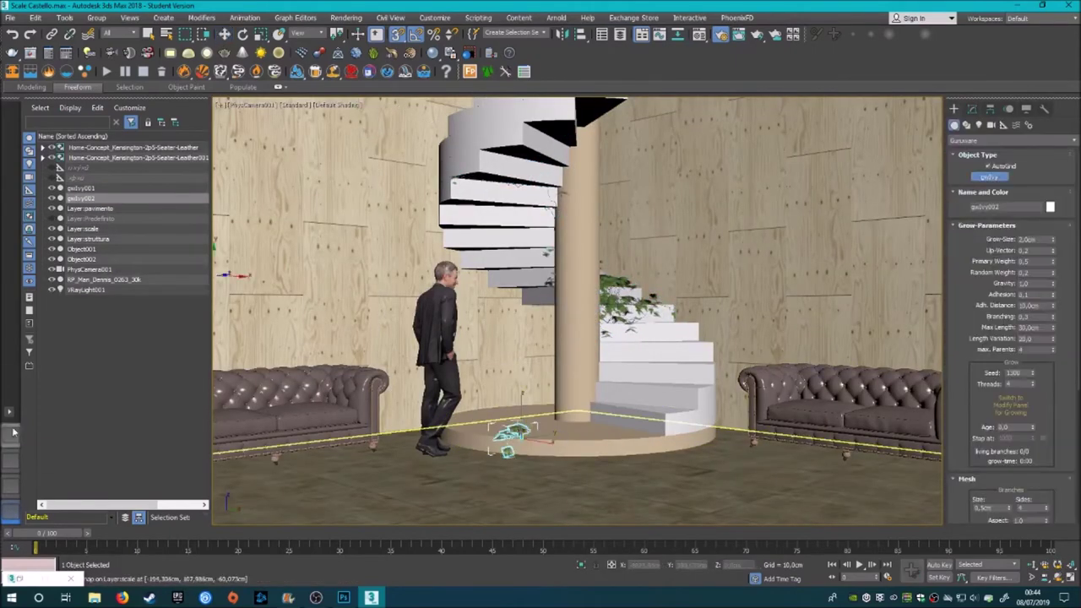
pyautogui.press('p')
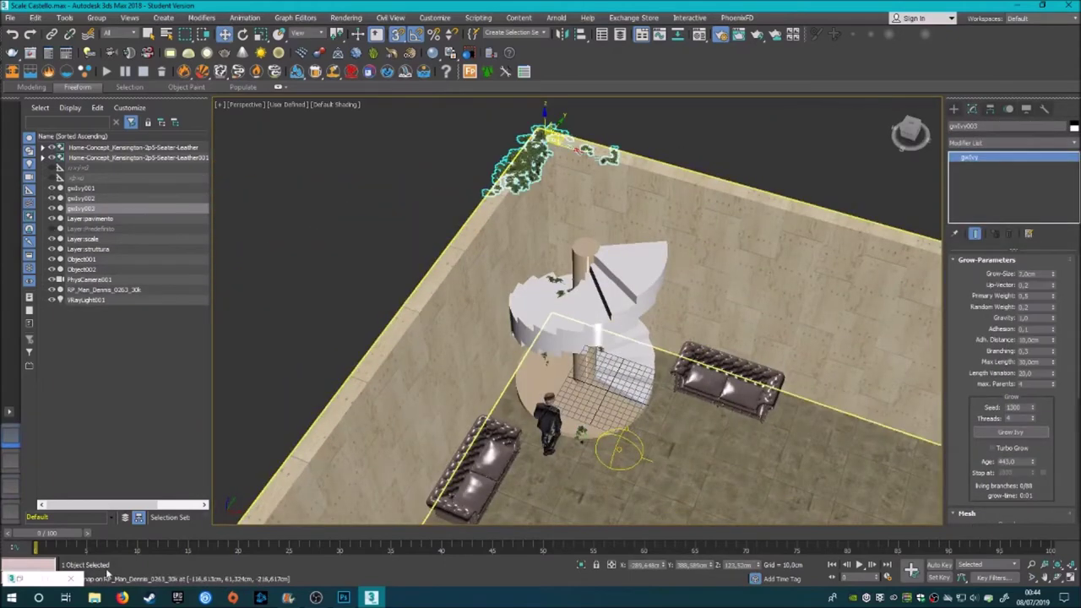
pyautogui.hotkey('ctrl', 'z')
pyautogui.hotkey('ctrl', 'z')
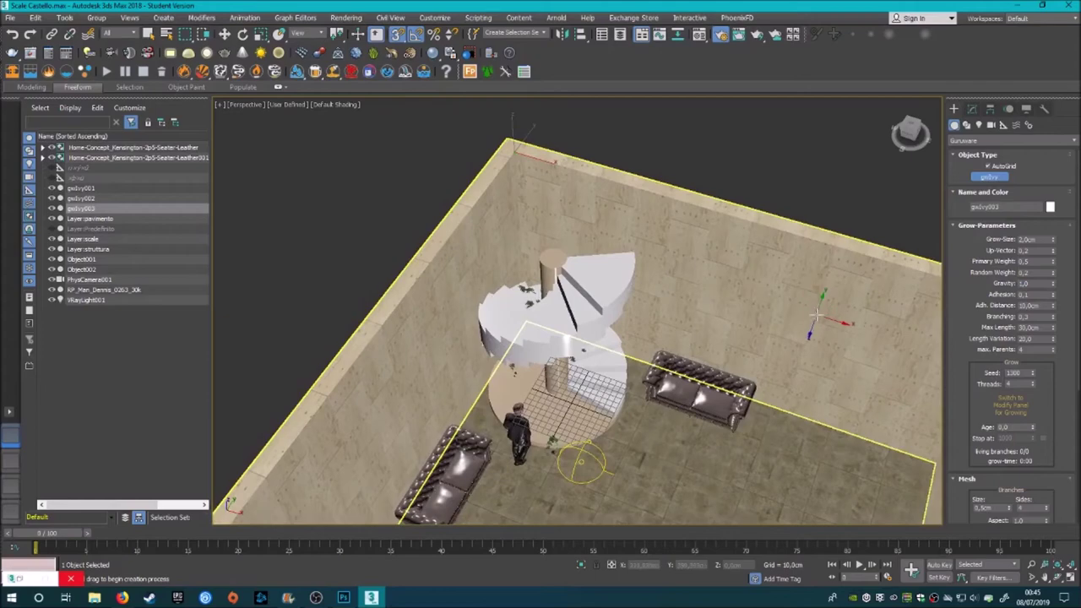
# Step: Zoom in on the selected ivy and bring up its growth parameters
pyautogui.hotkey('shift', 'z')
pyautogui.hotkey('shift', 'z')
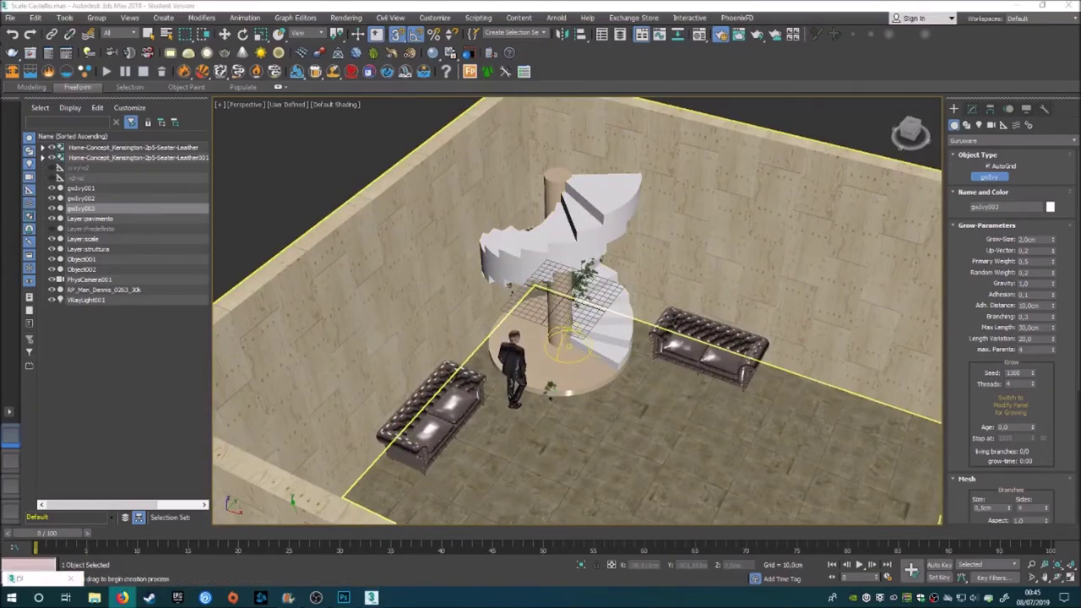
pyautogui.hotkey('shift', 'z')
pyautogui.hotkey('shift', 'z')
pyautogui.press('z')
pyautogui.click(971, 110)
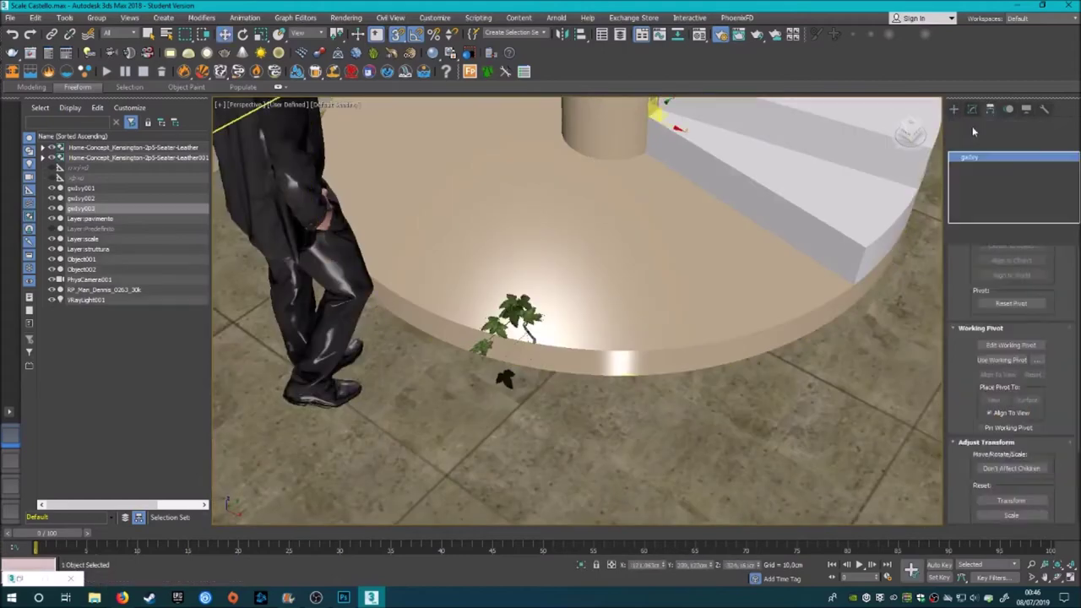
pyautogui.click(971, 110)
pyautogui.hotkey('shift', 'z')
pyautogui.hotkey('shift', 'z')
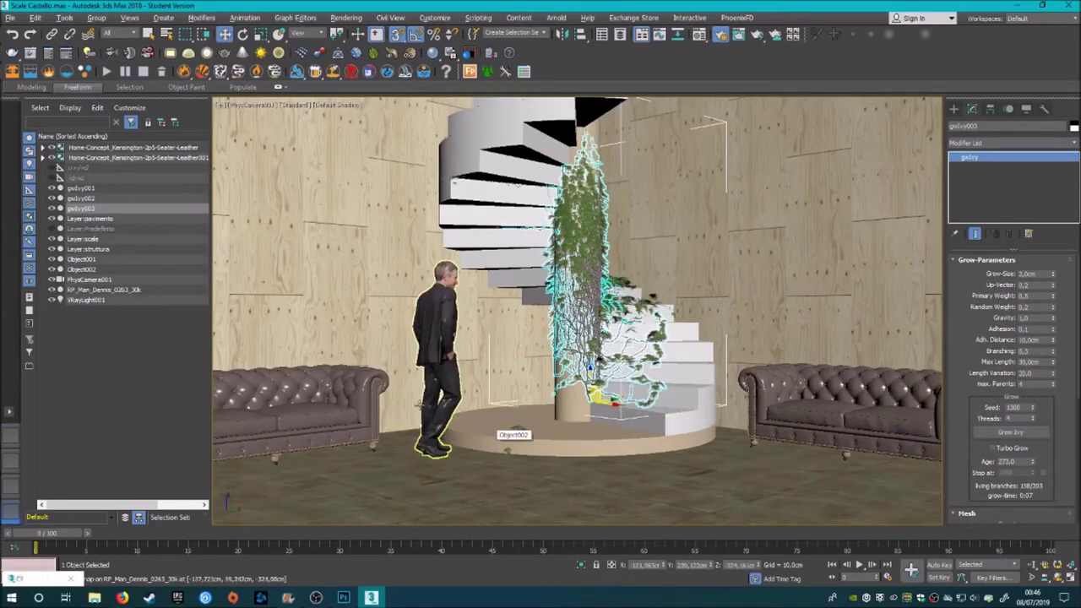
# Step: Plant and grow ivies at the left sofa's base and at the other sofa's leg
pyautogui.click(376, 443)
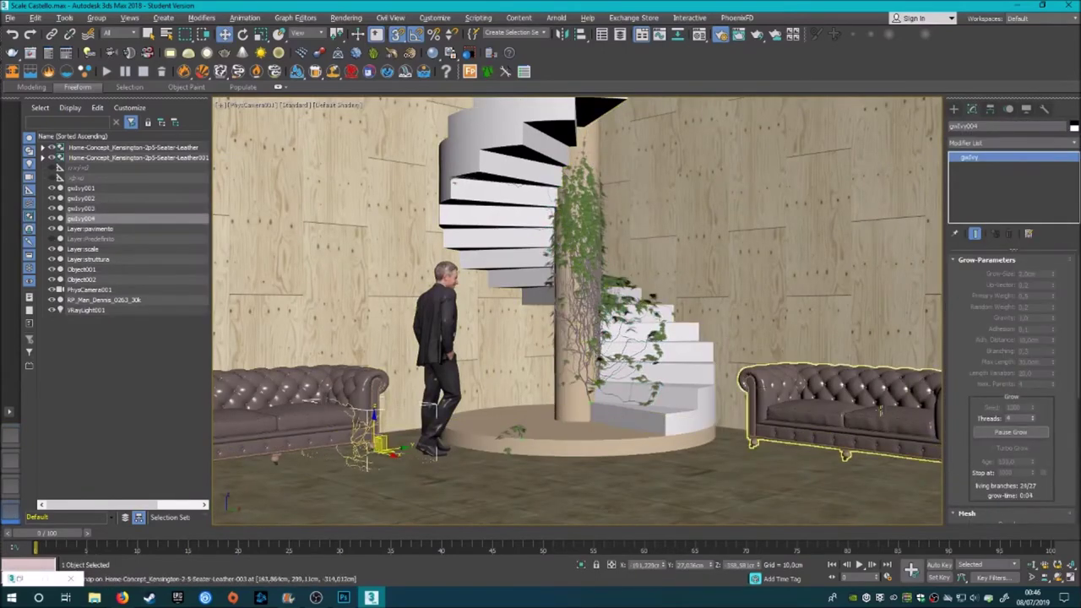
pyautogui.hotkey('shift', 'z')
pyautogui.hotkey('shift', 'z')
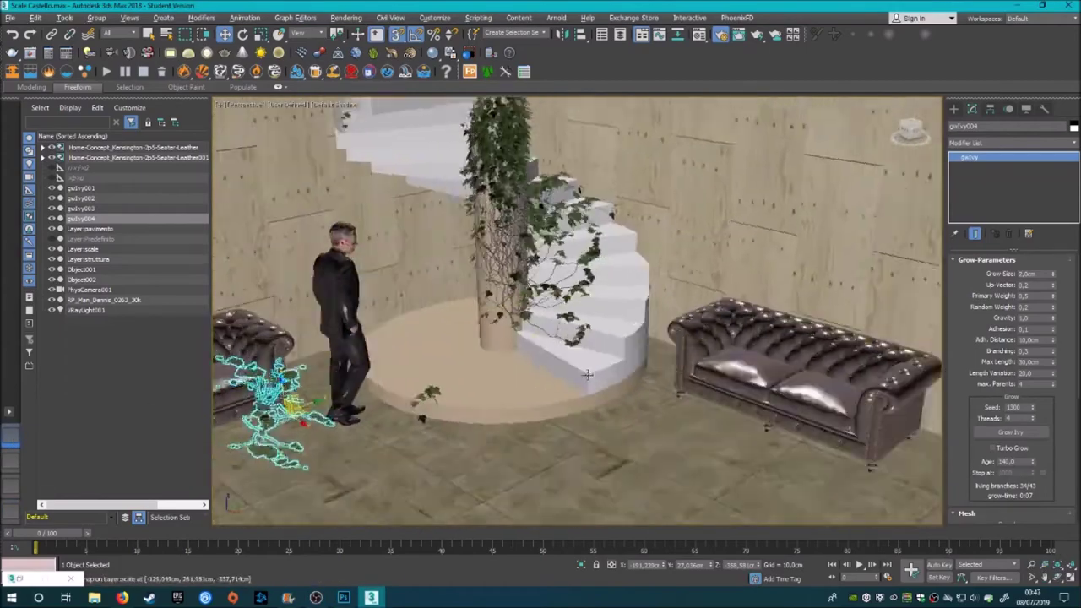
pyautogui.hotkey('shift', 'z')
pyautogui.click(622, 385)
pyautogui.hotkey('shift', 'z')
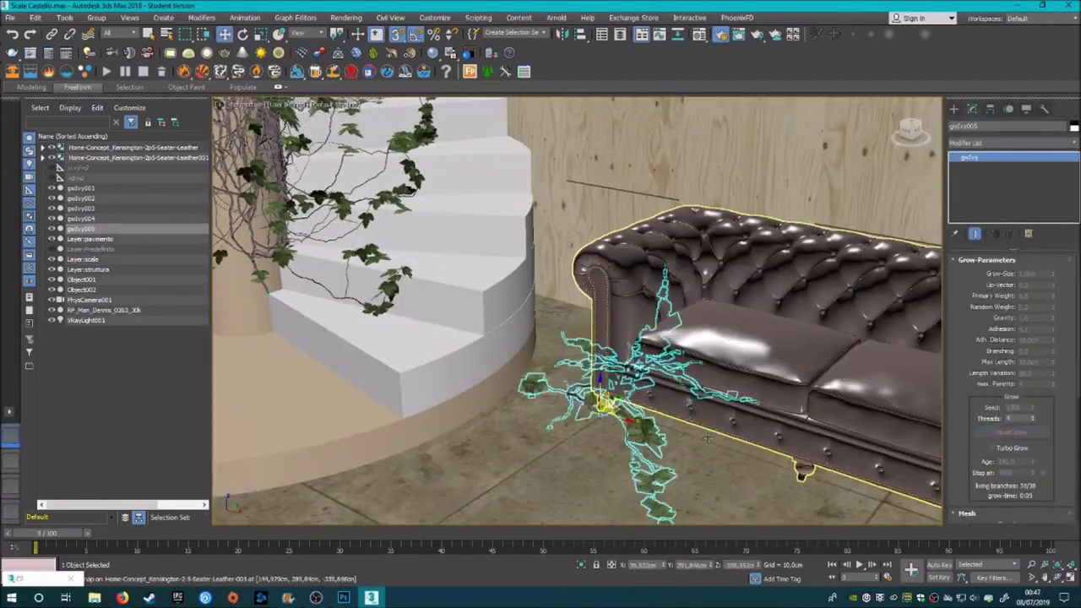
pyautogui.hotkey('shift', 'z')
pyautogui.hotkey('shift', 'z')
# Step: Plant another ivy at the stair base, then undo the extra ivy and view changes
pyautogui.hotkey('shift', 'z')
pyautogui.click(447, 452)
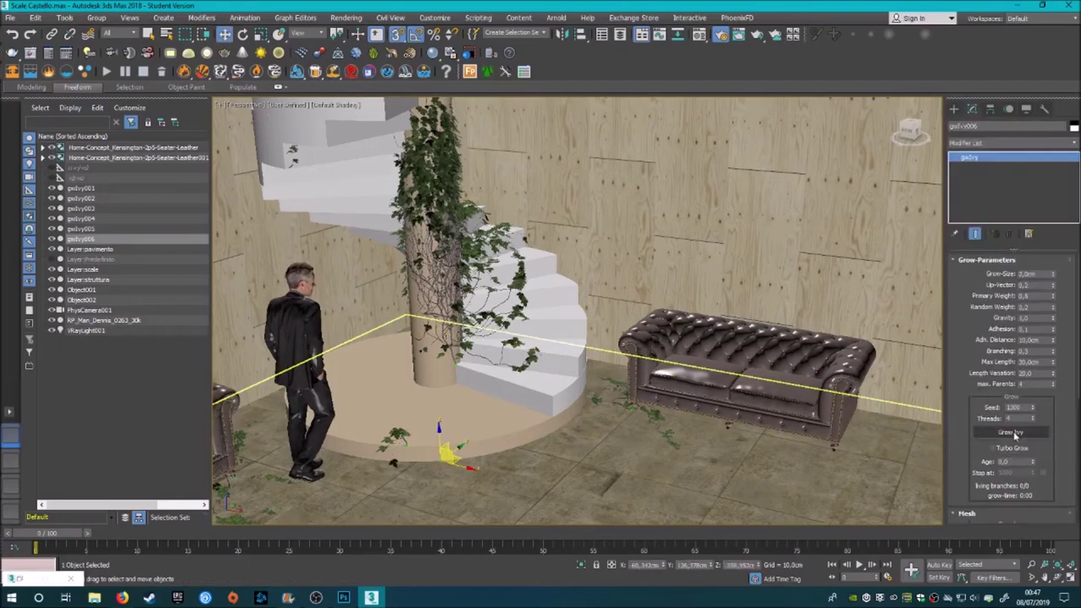
pyautogui.hotkey('ctrl', 'z')
pyautogui.hotkey('shift', 'z')
pyautogui.hotkey('shift', 'z')
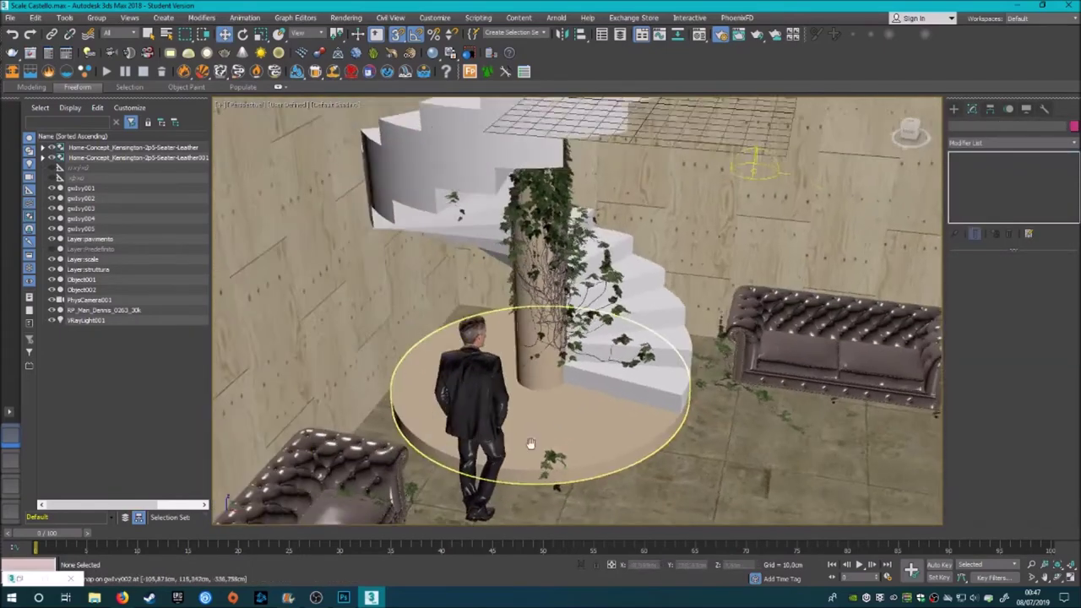
pyautogui.hotkey('shift', 'z')
pyautogui.hotkey('shift', 'z')
pyautogui.hotkey('ctrl', 'z')
pyautogui.hotkey('shift', 'z')
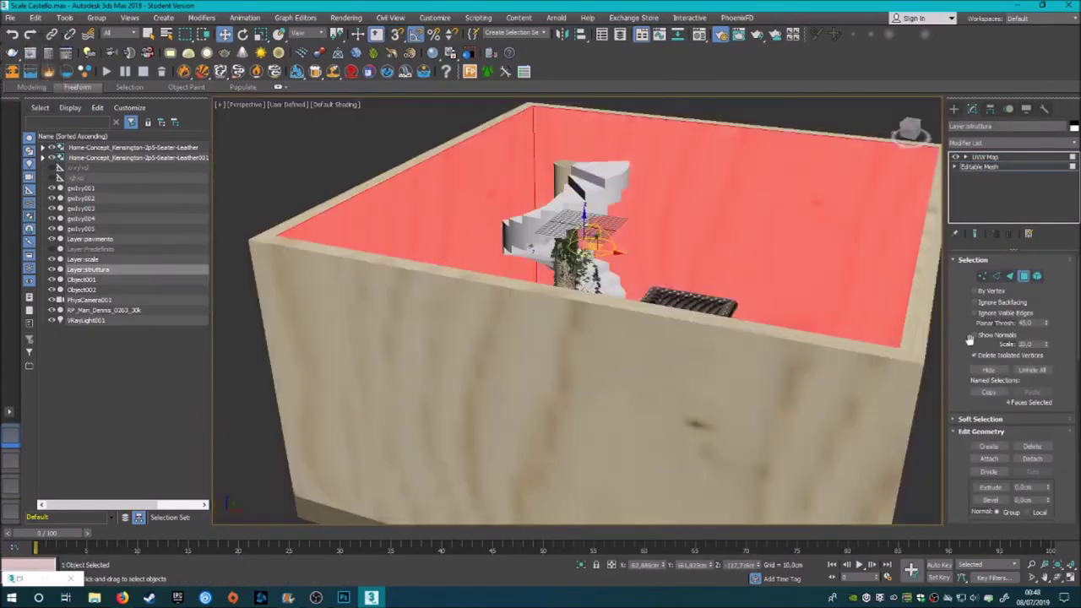
pyautogui.hotkey('shift', 'z')
pyautogui.hotkey('shift', 'z')
pyautogui.hotkey('shift', 'z')
pyautogui.hotkey('shift', 'z')
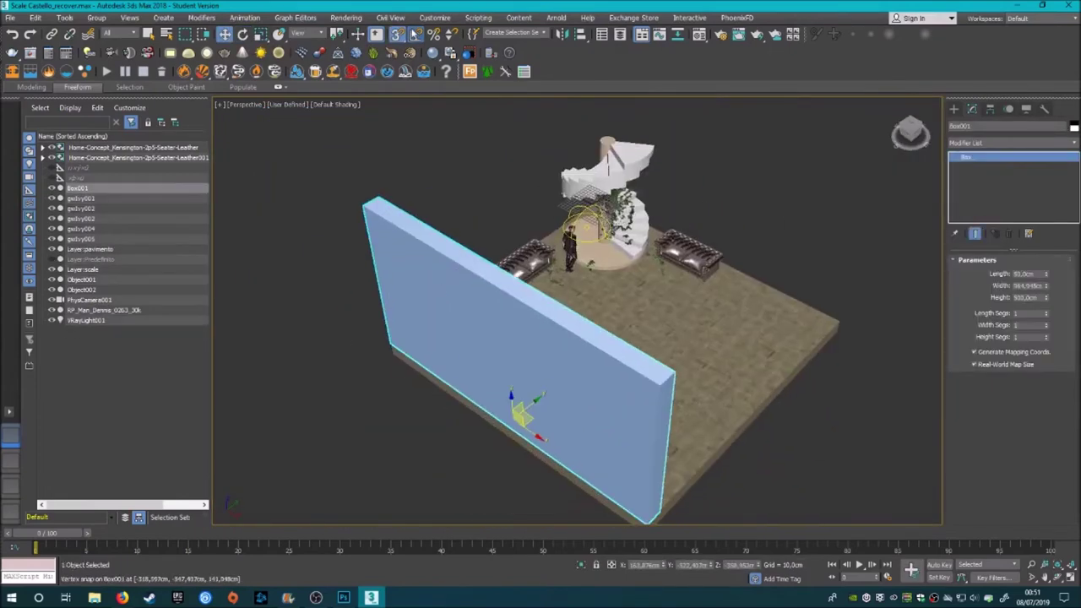
# Step: Shift-rotate a clone of the wall box 90° to form the second wall
pyautogui.press('e')
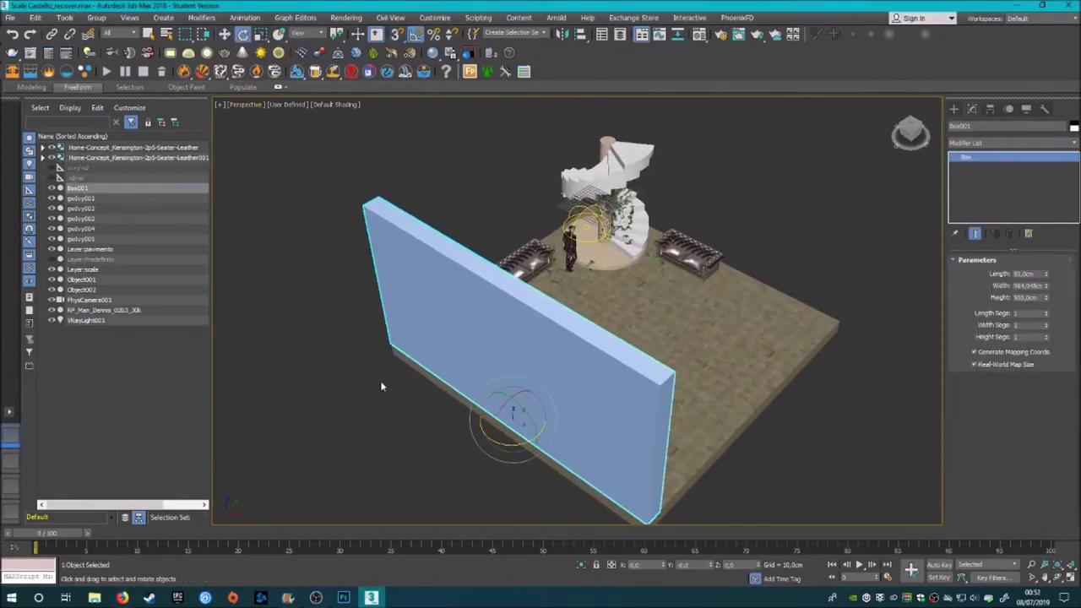
pyautogui.keyDown('shift'); pyautogui.moveTo(513, 439); pyautogui.dragTo(541, 363); pyautogui.keyUp('shift')
pyautogui.click(546, 345)
pyautogui.press('w')
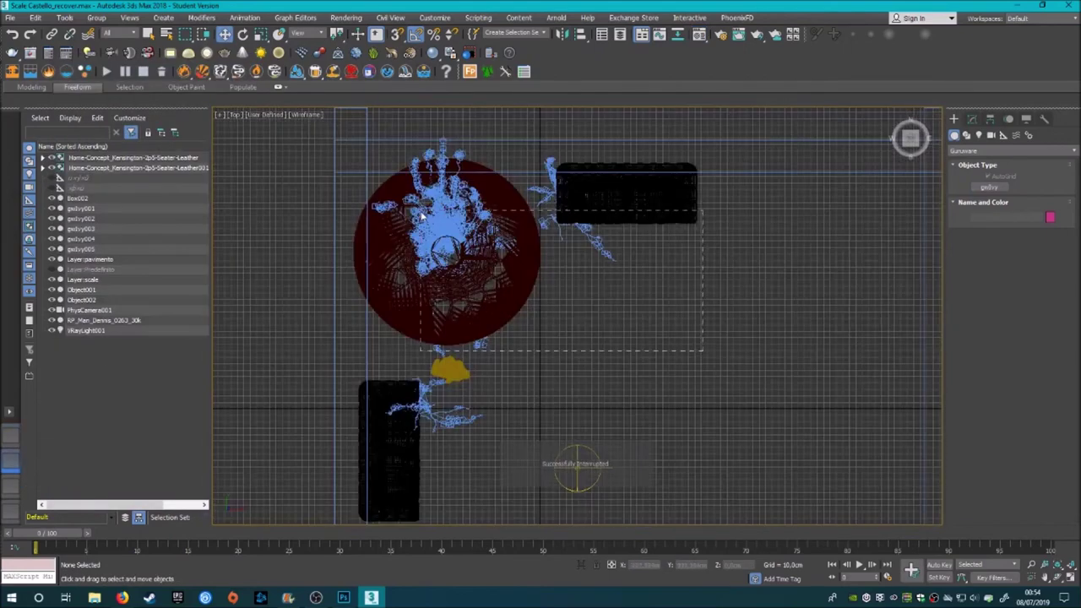
# Step: Box-select the round stair base and the sofas together
pyautogui.moveTo(421, 215); pyautogui.dragTo(574, 251)
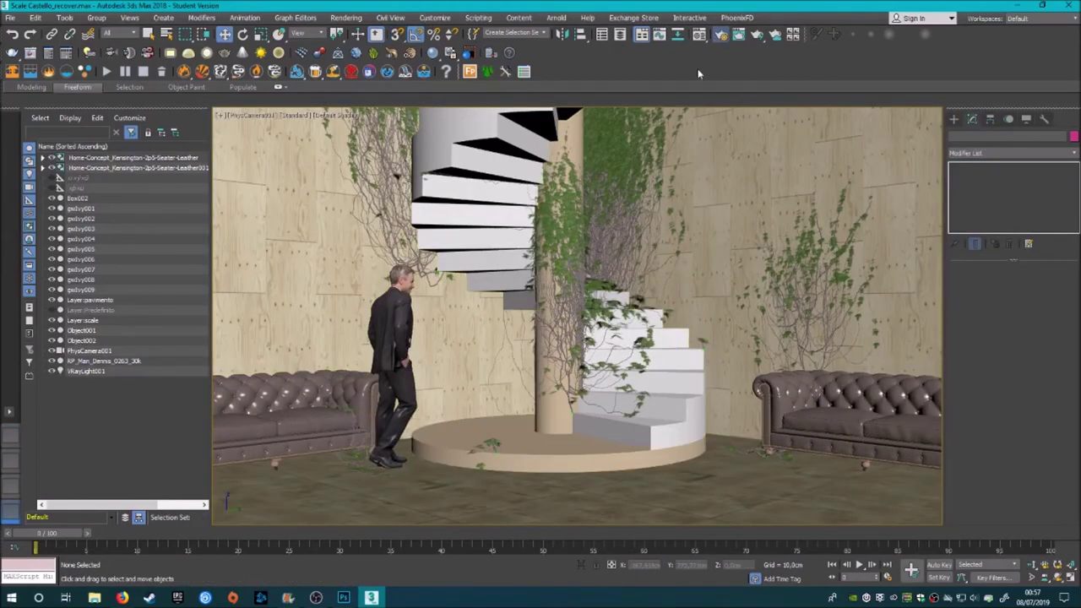
# Step: Open Render Setup with F10 to load the saved V-Ray preset
pyautogui.press('F10')
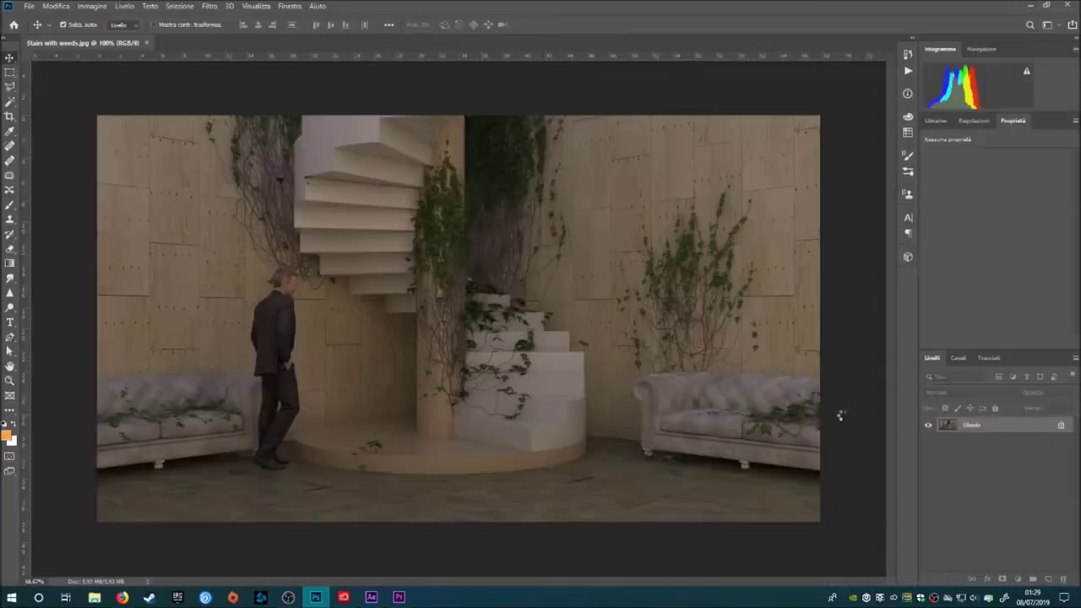
# Step: Apply a Camera Raw filter with +1.30 exposure and toggle the layer to compare
pyautogui.hotkey('ctrl', 'shift', 'a')
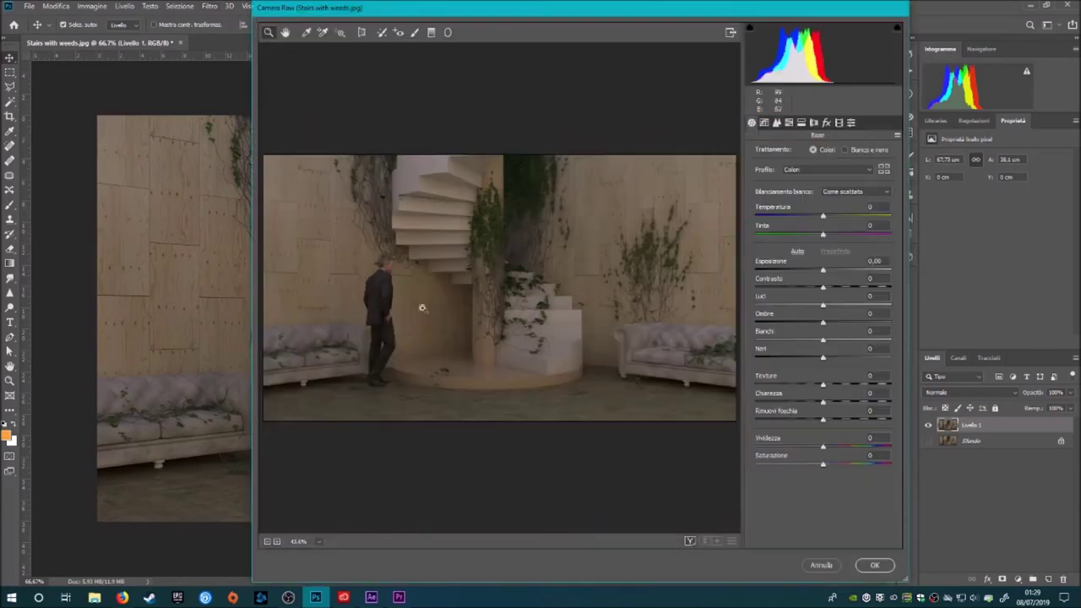
pyautogui.moveTo(824, 270); pyautogui.dragTo(842, 276)
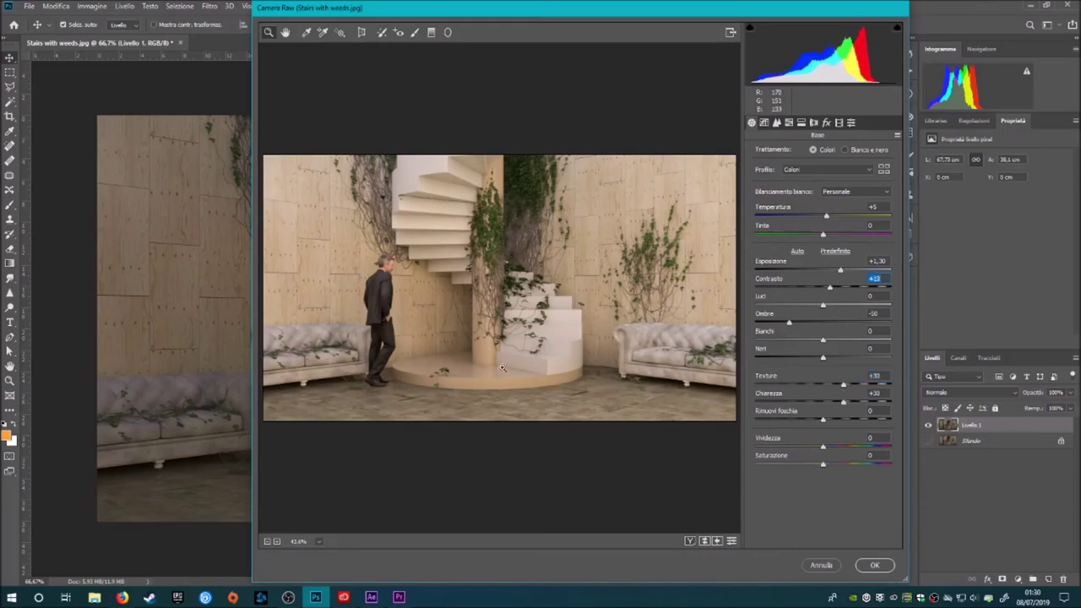
pyautogui.press('Return')
pyautogui.click(930, 427)
pyautogui.click(929, 428)
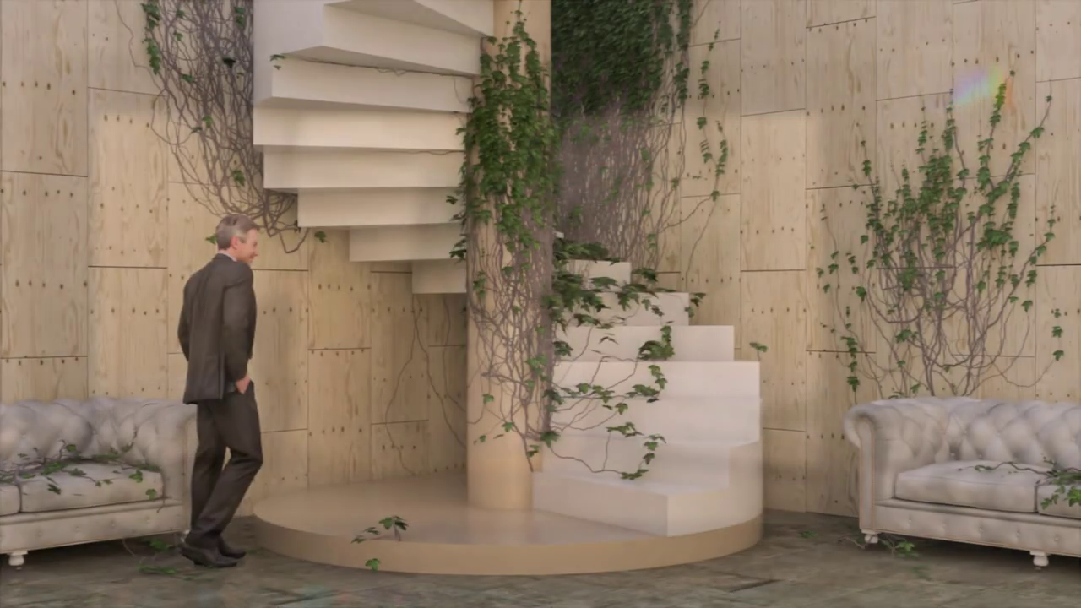